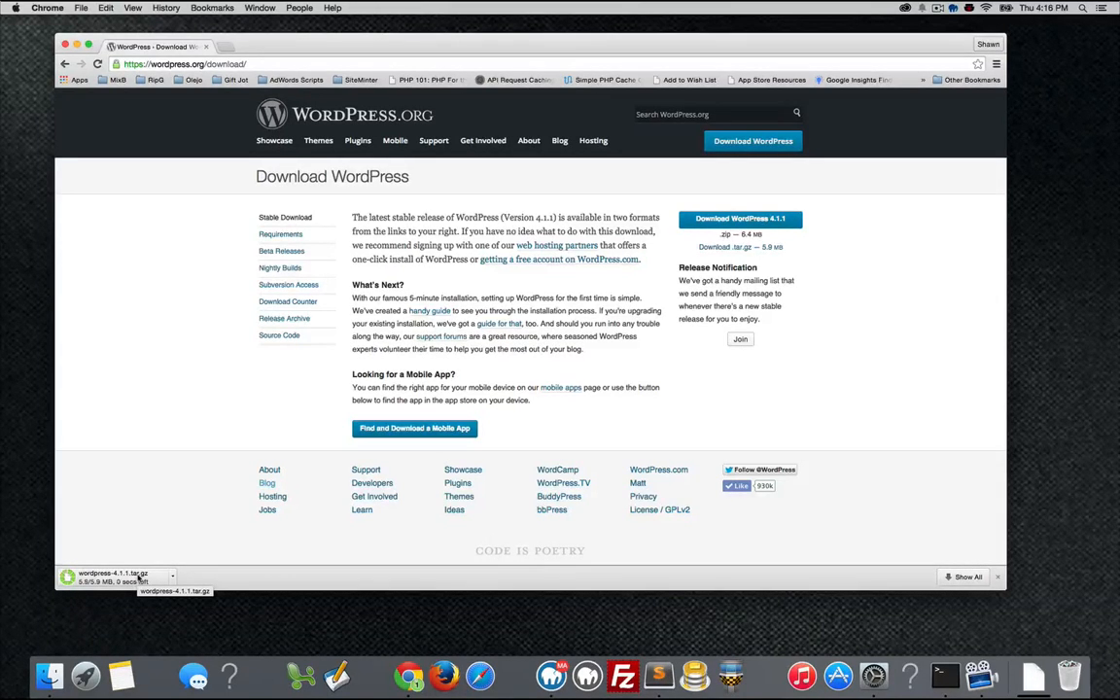
Bring MAMP PRO forward and show its Hosts list (localhost, genevalab.dev, newhost.dev).
click(550, 671)
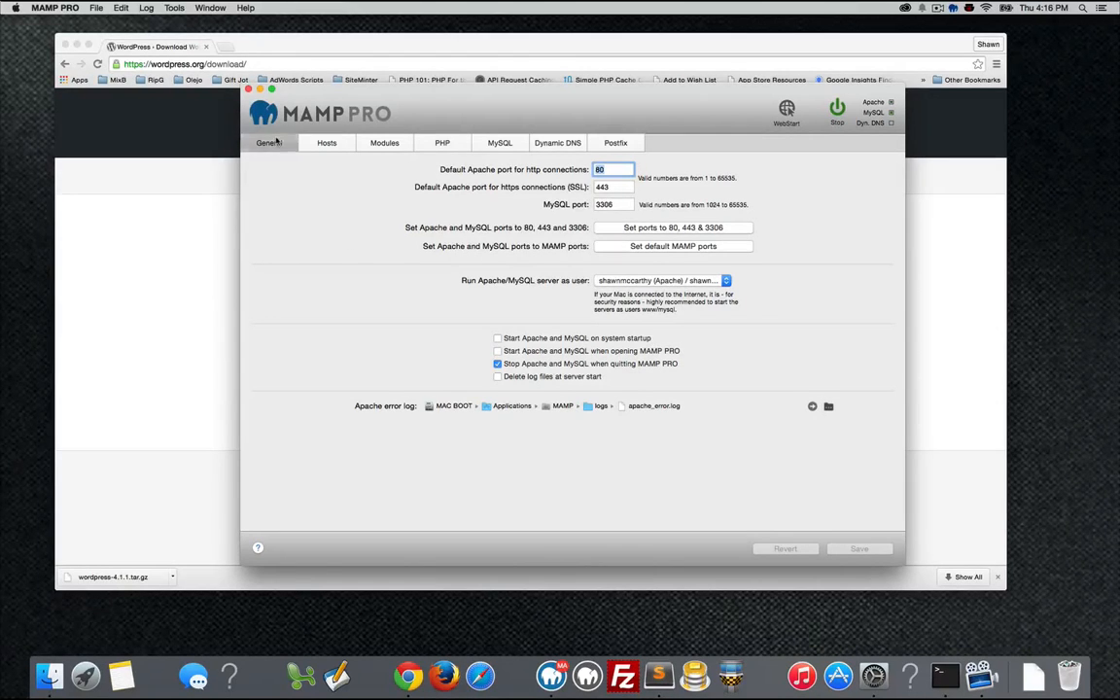
click(327, 143)
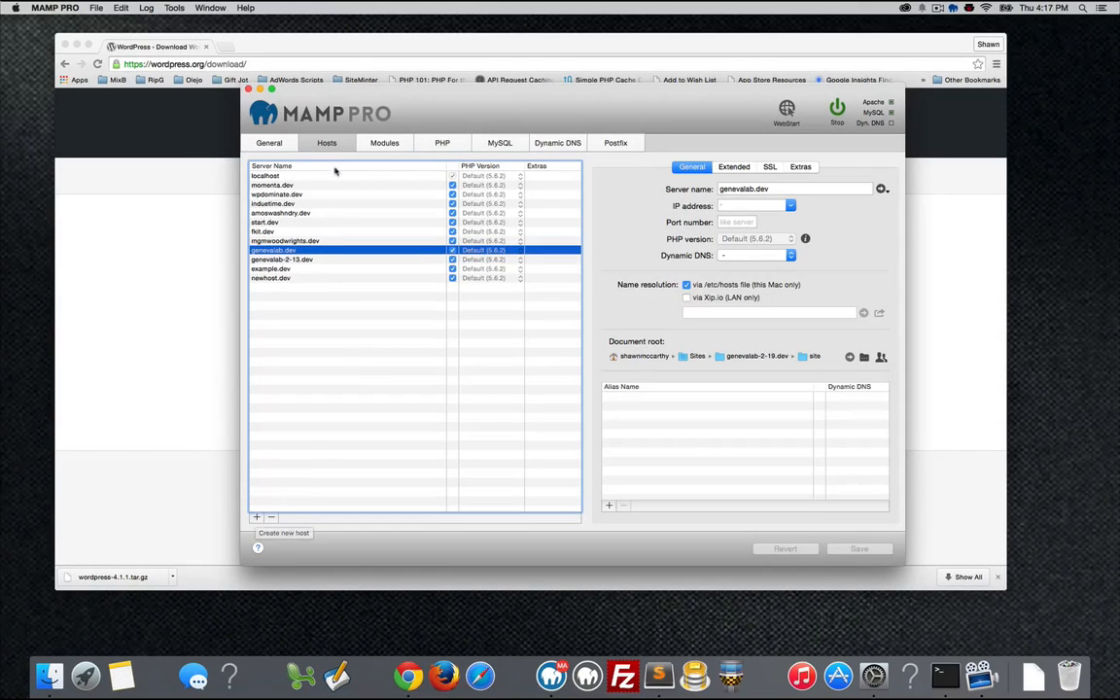
Add a host with server name examplesite.dev and open its Document root folder picker.
click(255, 520)
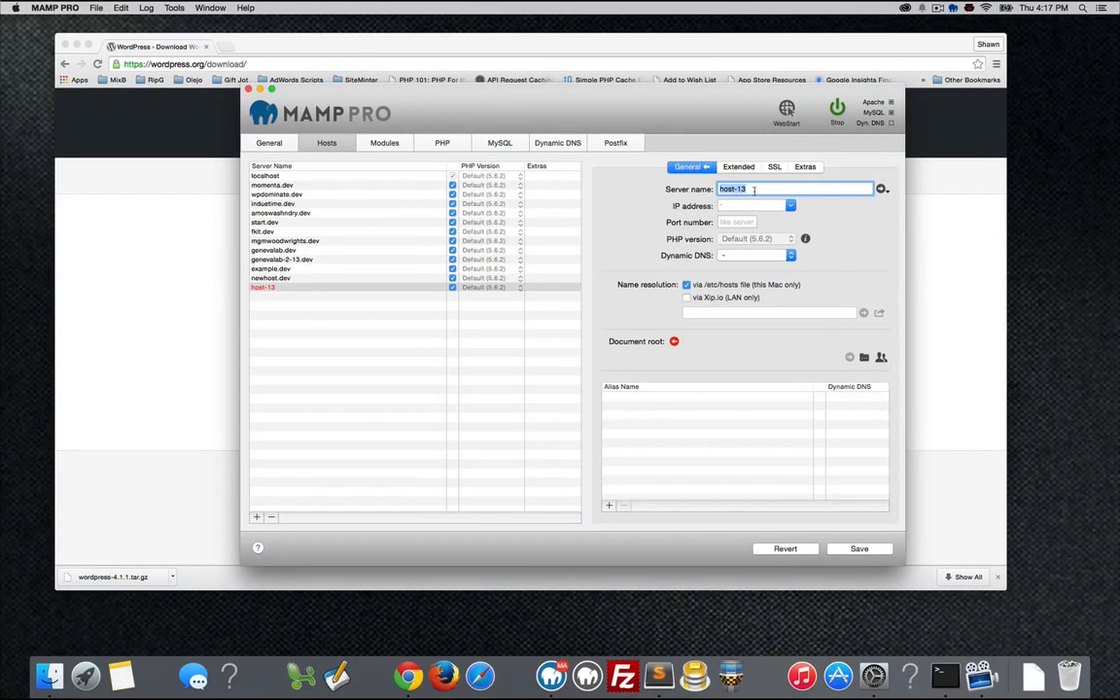
text(examplesite.dev)
key(BackSpace)
key(BackSpace)
key(BackSpace)
text(dev)
click(865, 360)
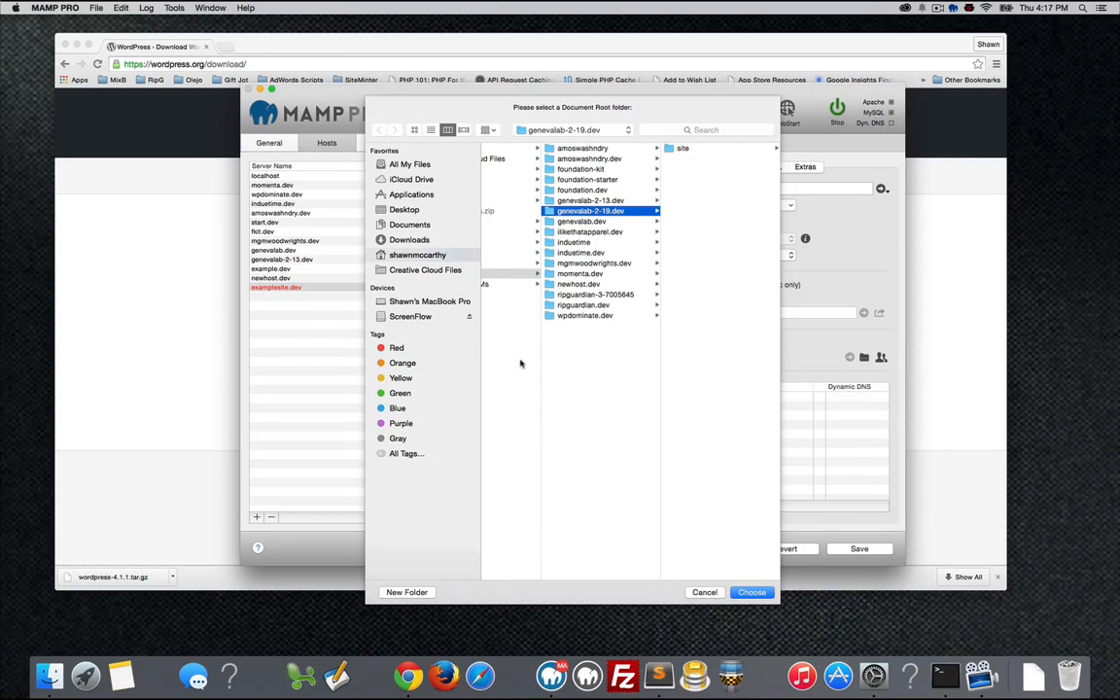
Browse the document root picker to the Sites folder in the home directory.
scroll(525, 363, left, 2)
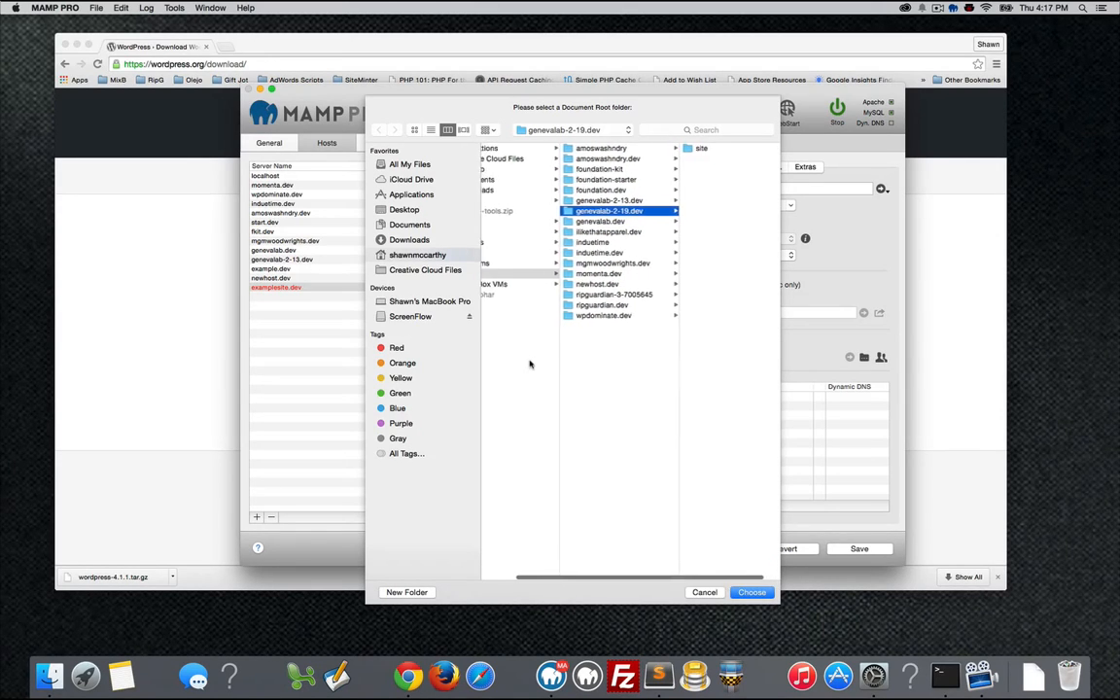
scroll(530, 364, left, 4)
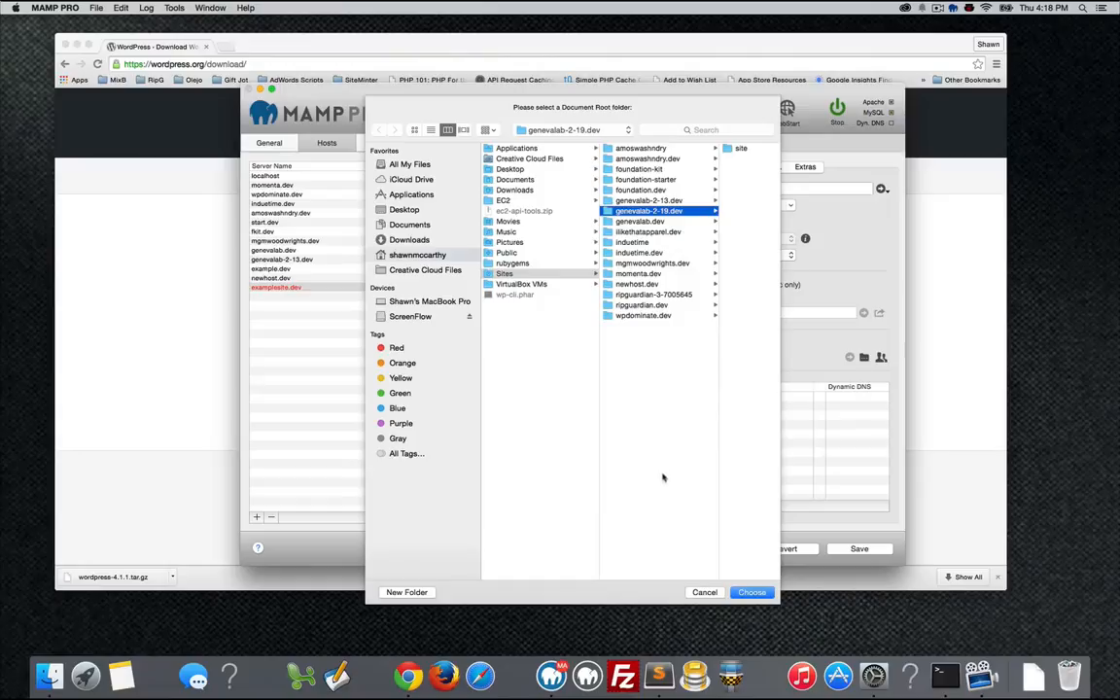
click(525, 277)
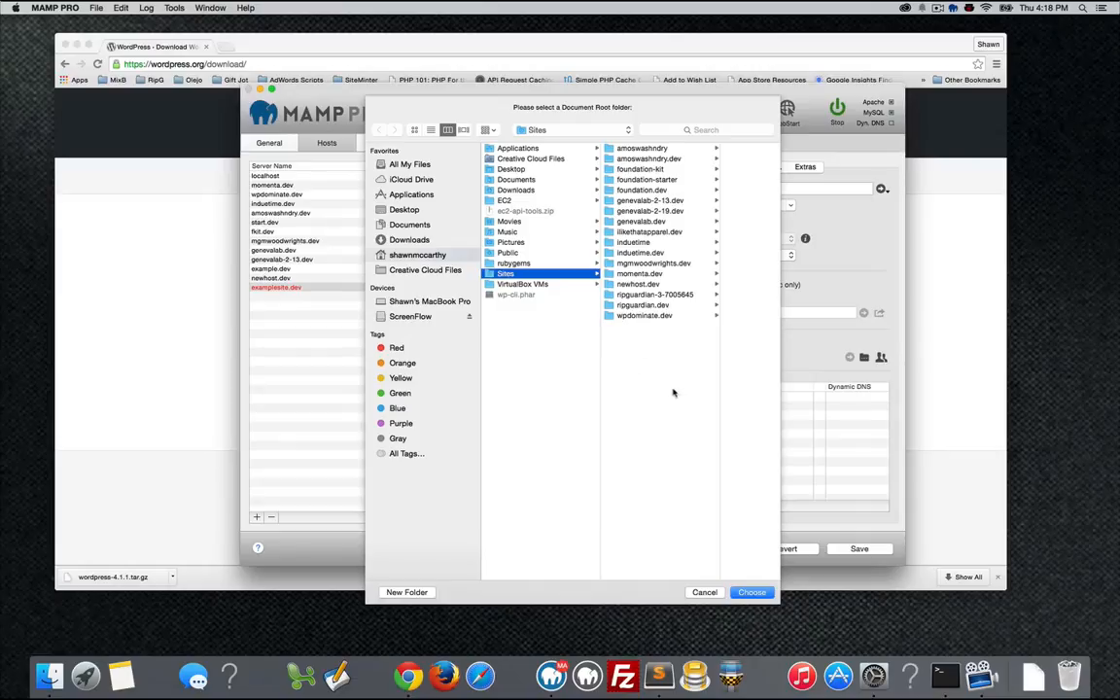
click(633, 349)
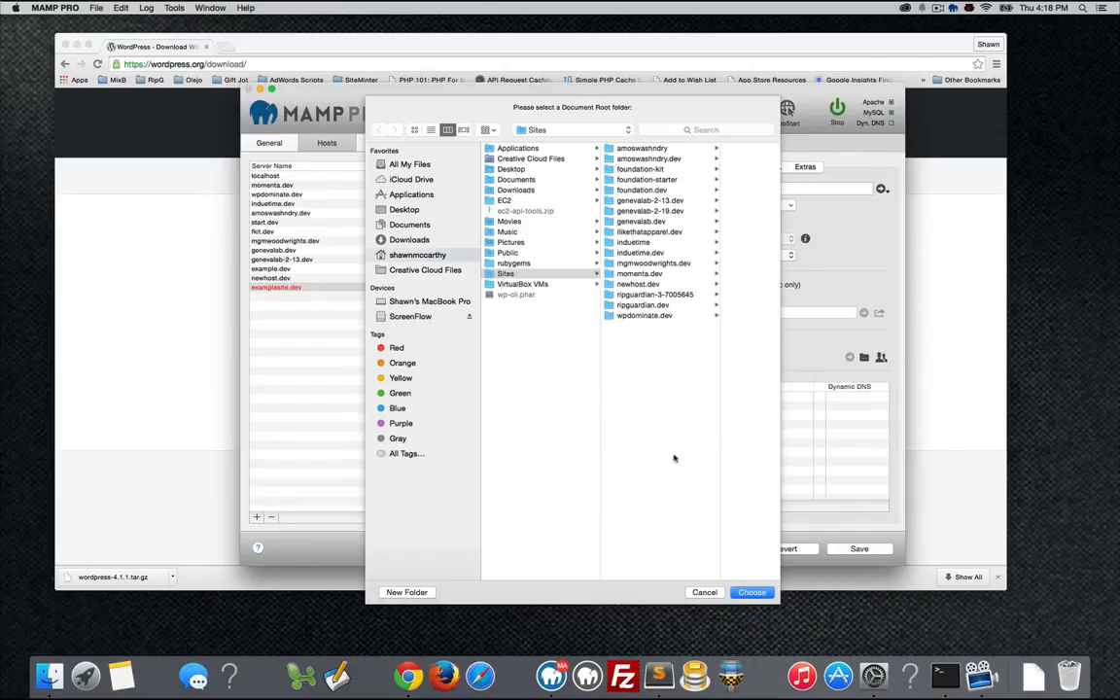
Create a new folder named examplesite.dev inside Sites and pick it as the document root.
click(408, 592)
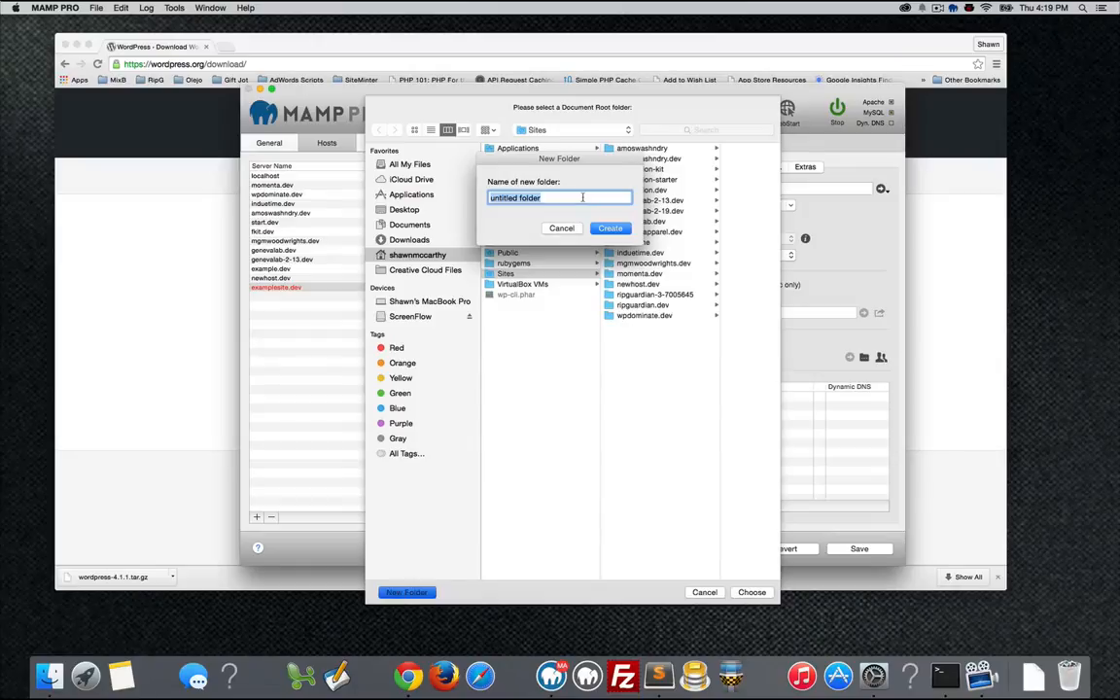
text(examplesite.dev)
key(Return)
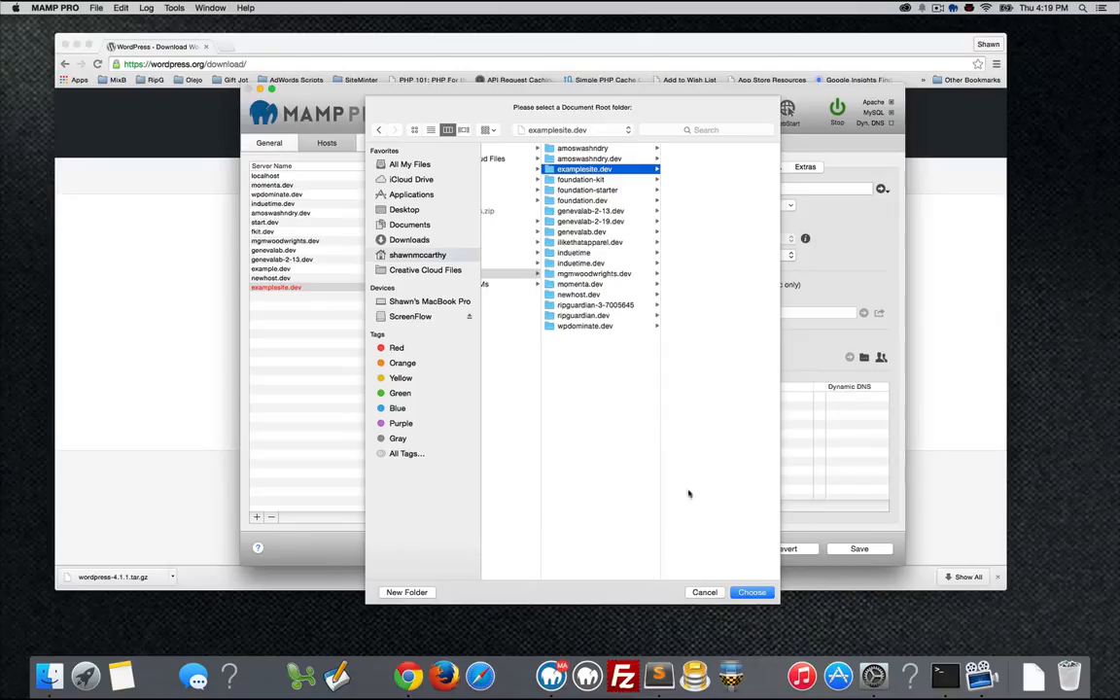
click(753, 593)
Confirm Sites/examplesite.dev as document root, save the host, restart the servers, return to Chrome.
click(755, 590)
click(750, 598)
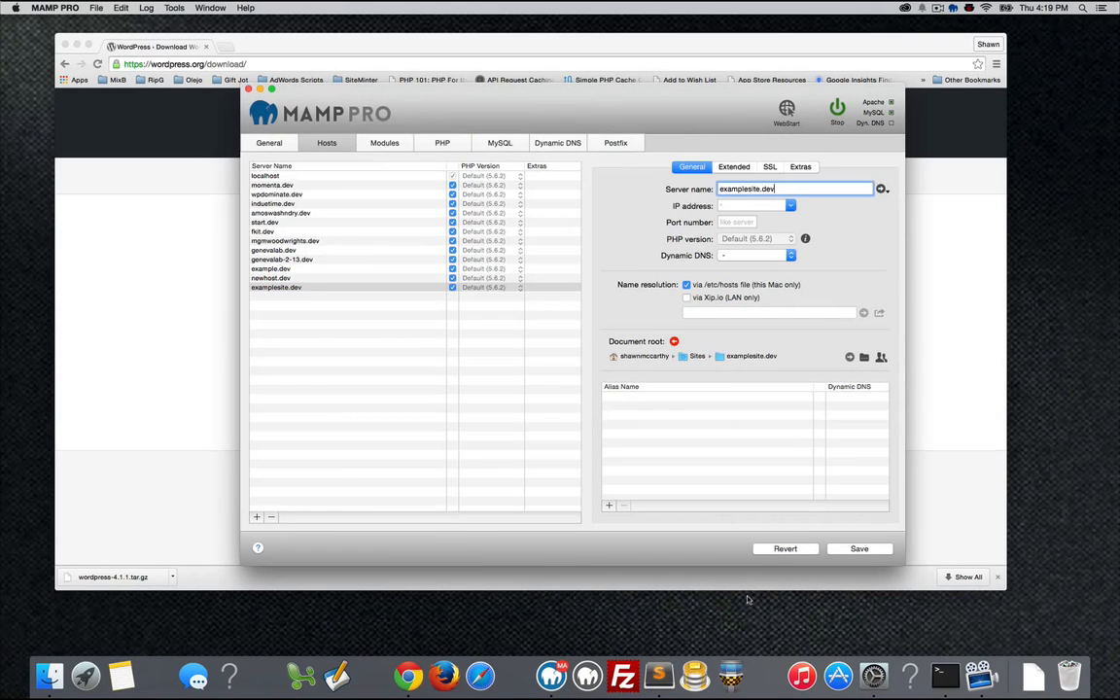
click(857, 549)
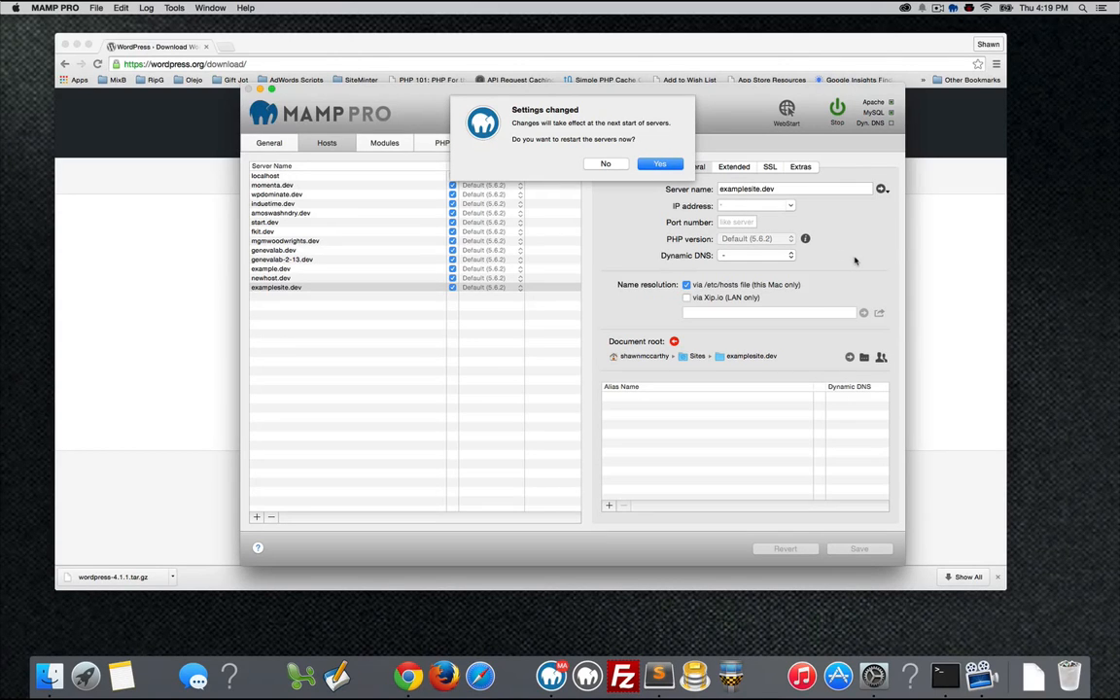
click(667, 166)
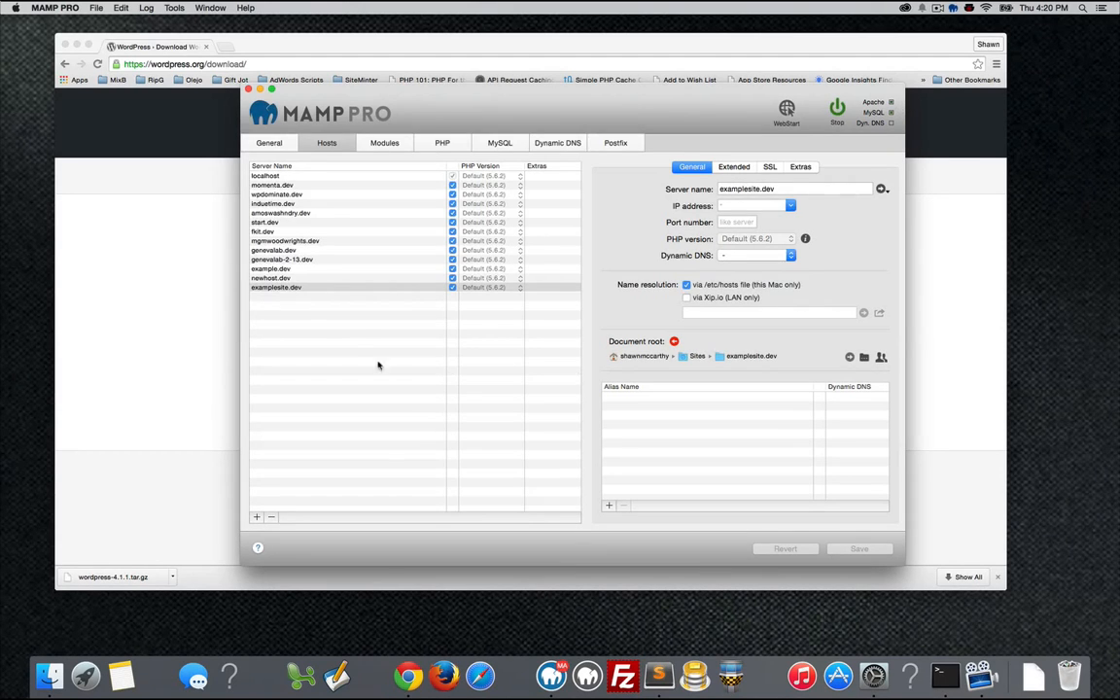
click(177, 279)
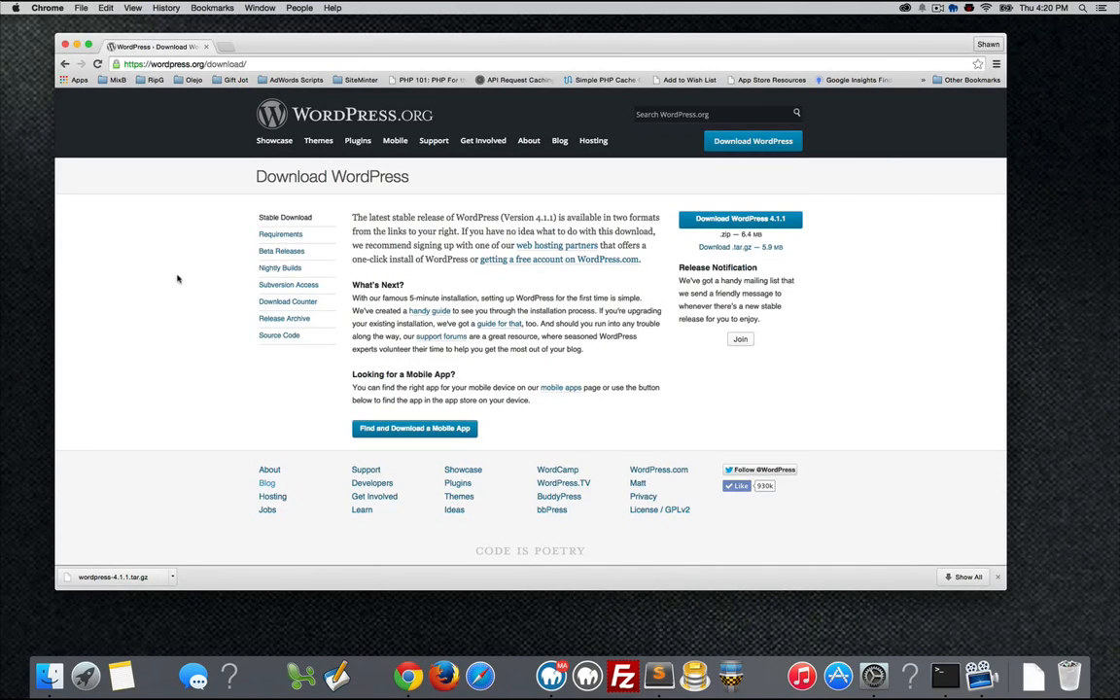
Load examplesite.dev in a new Chrome tab and highlight the virtual host success message.
key(super+t)
text(e)
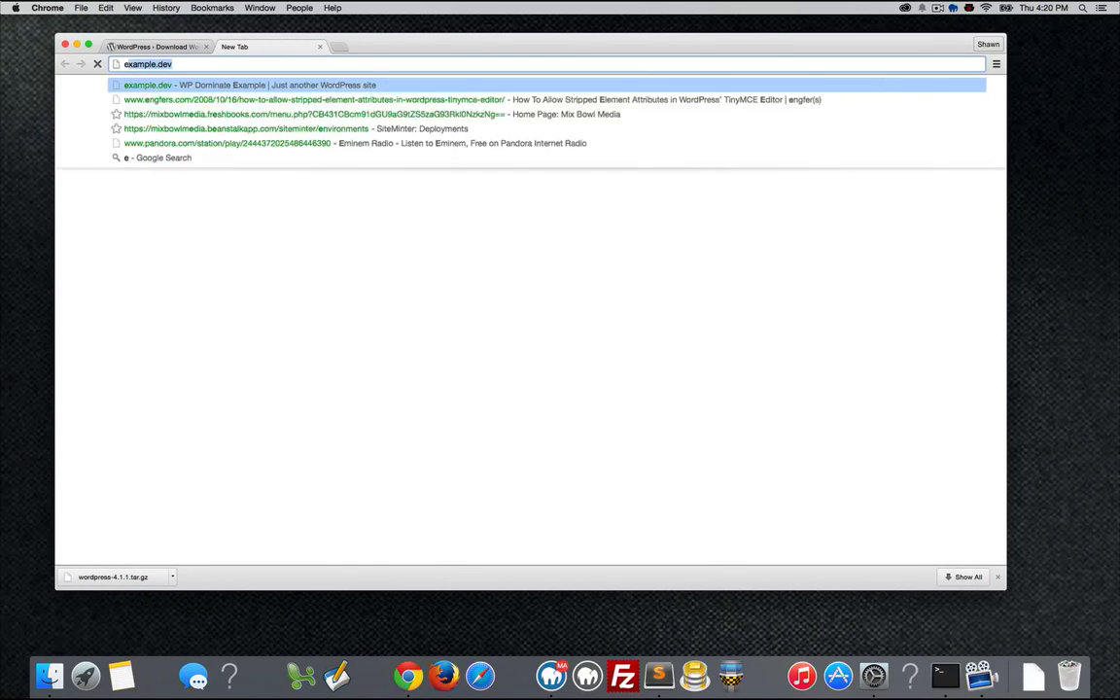
text(xamp)
key(BackSpace)
key(BackSpace)
key(BackSpace)
key(BackSpace)
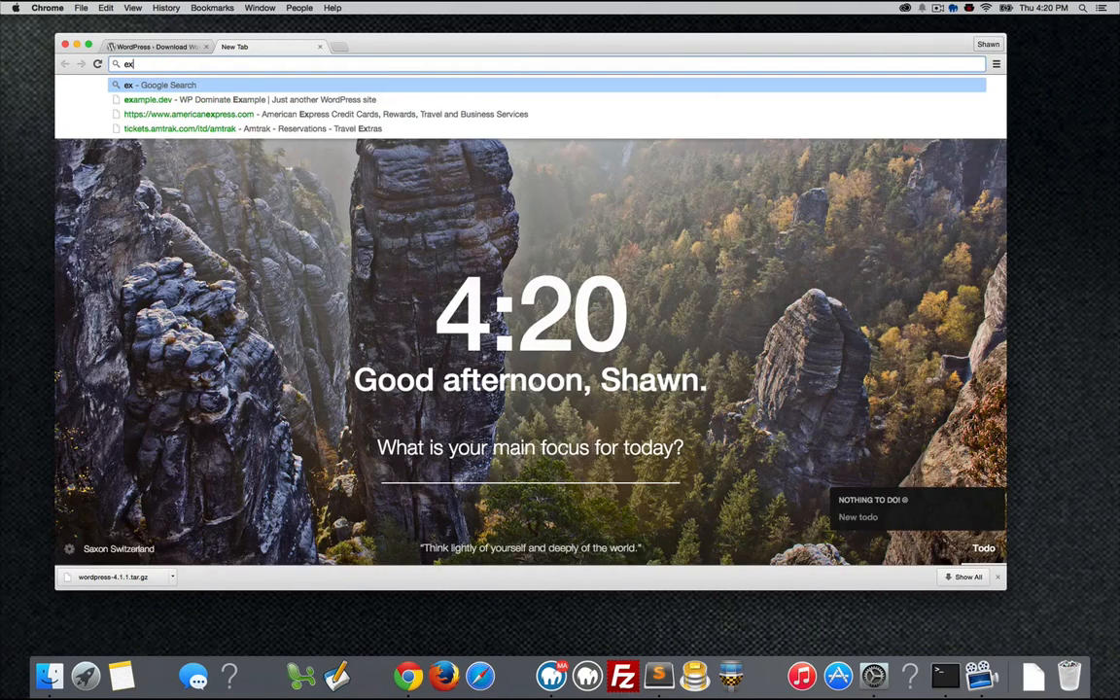
text(amplesite.dev)
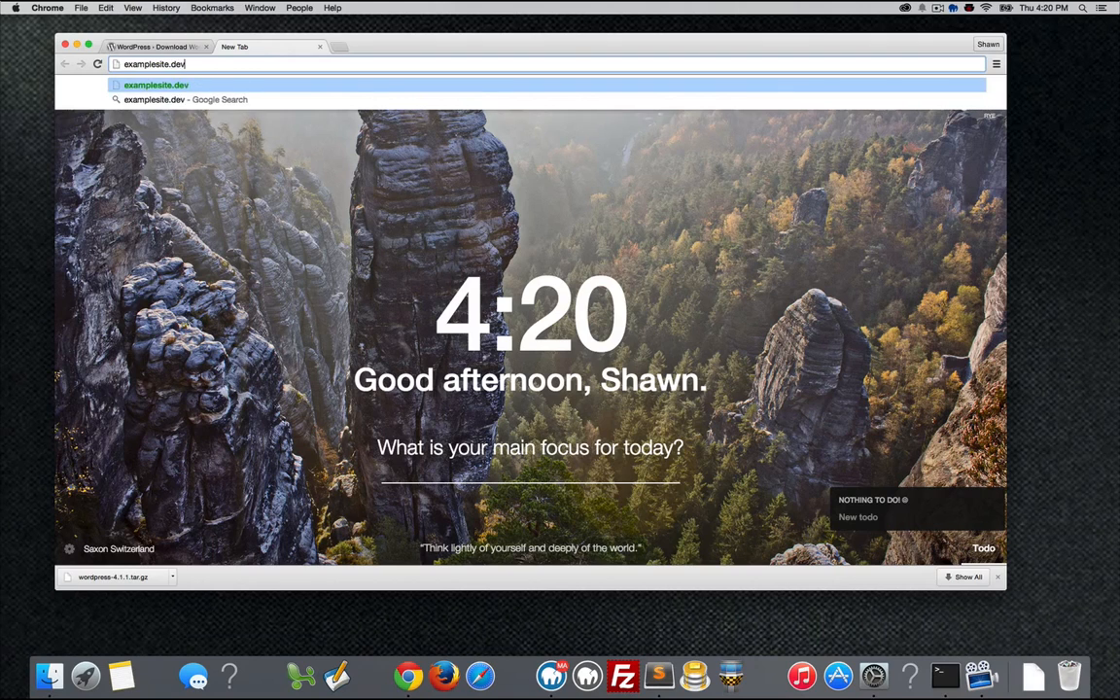
key(Return)
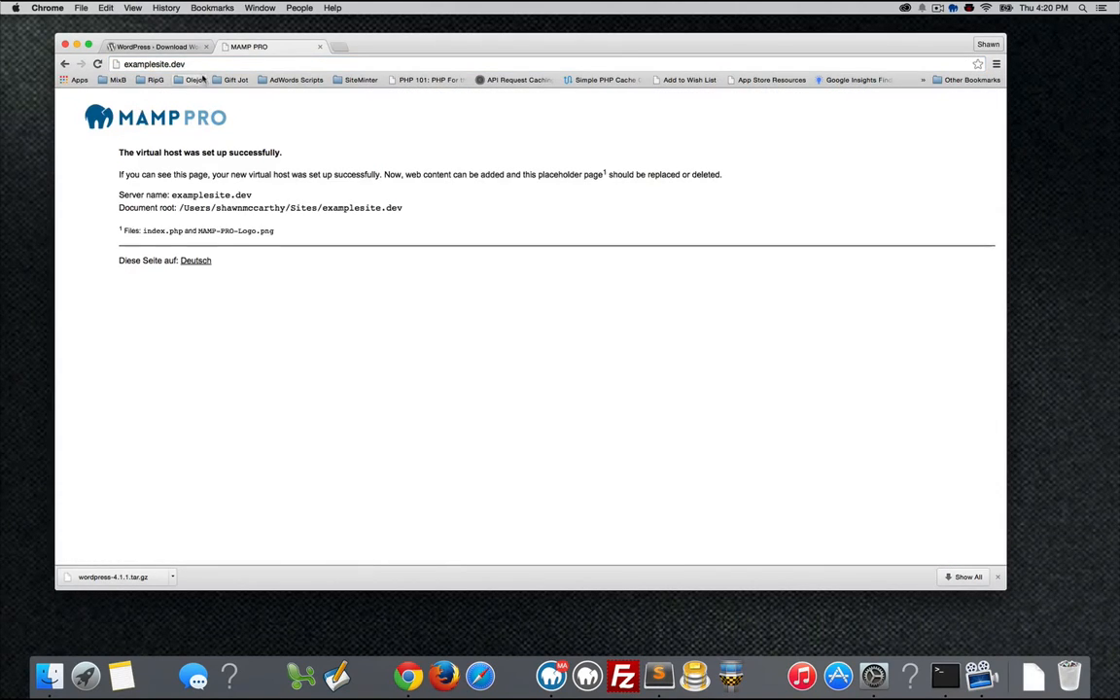
click(295, 186)
drag(135, 151, 303, 154)
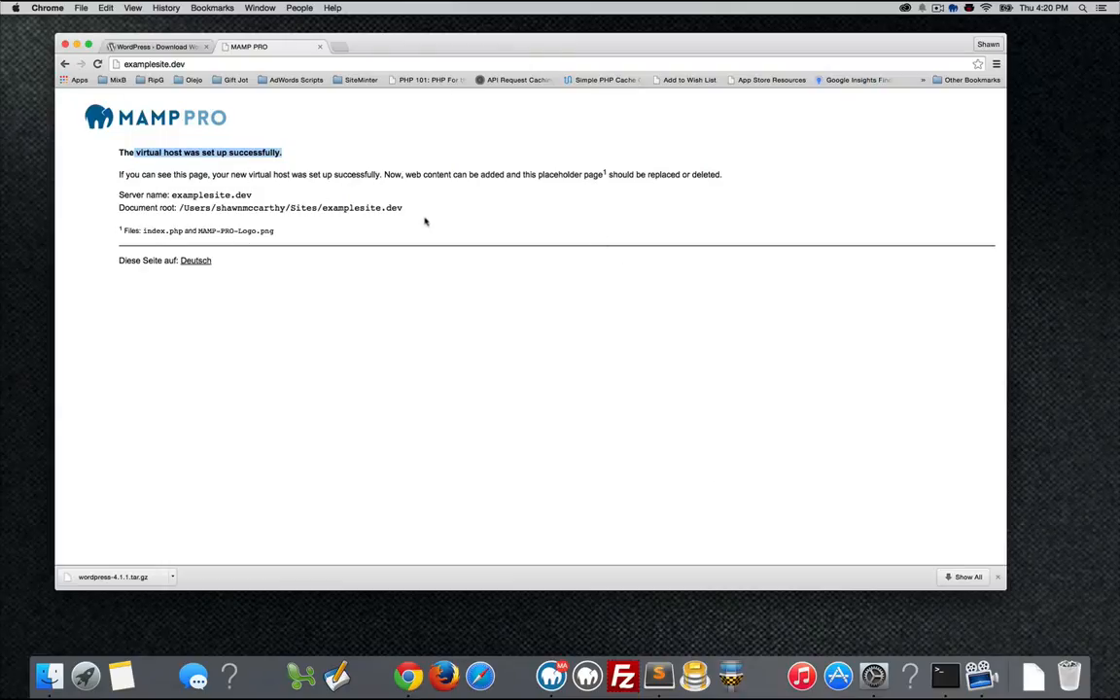
scroll(613, 318, up, 1)
Find the Sites folder with Spotlight and open its examplesite.dev folder in Finder.
click(1085, 8)
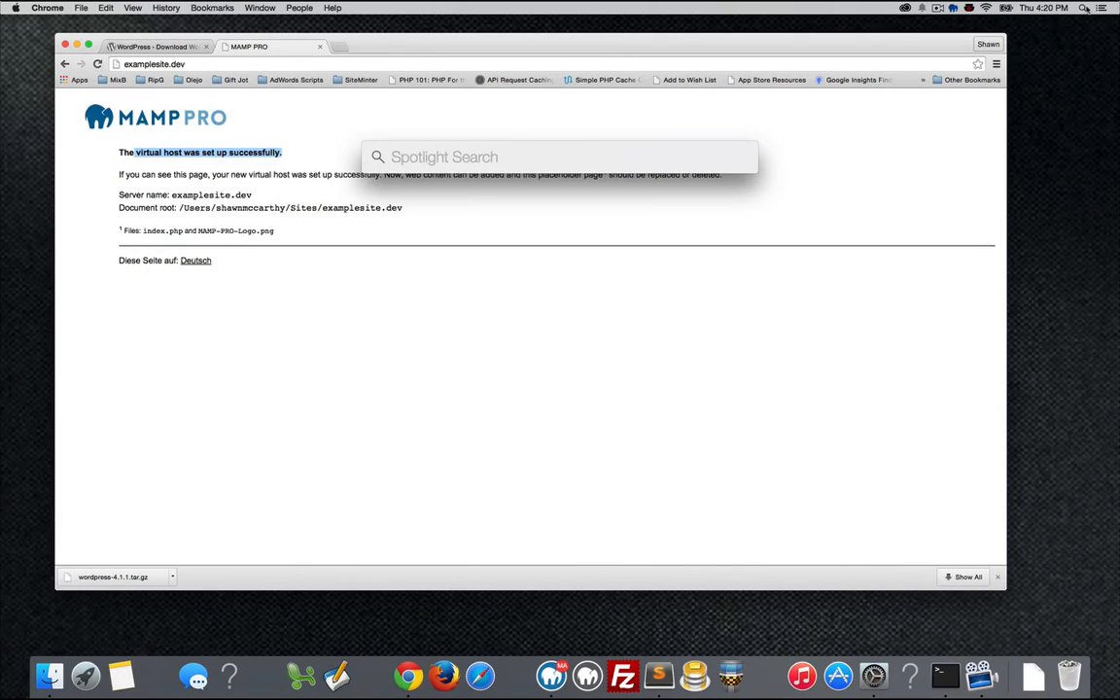
text(Sites)
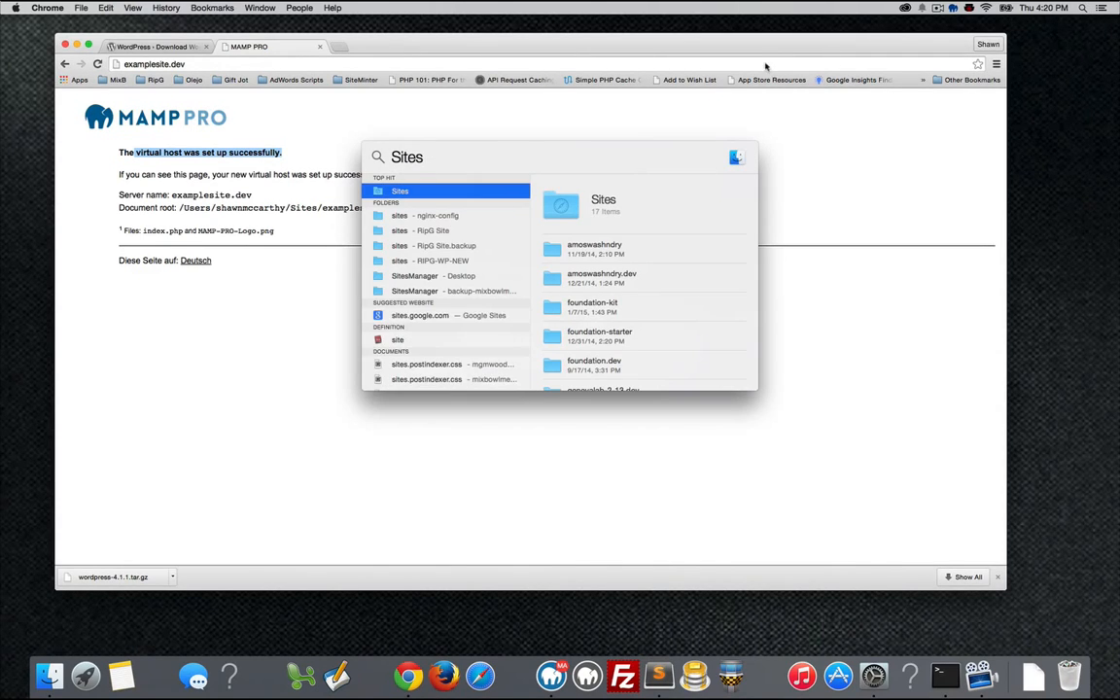
key(Return)
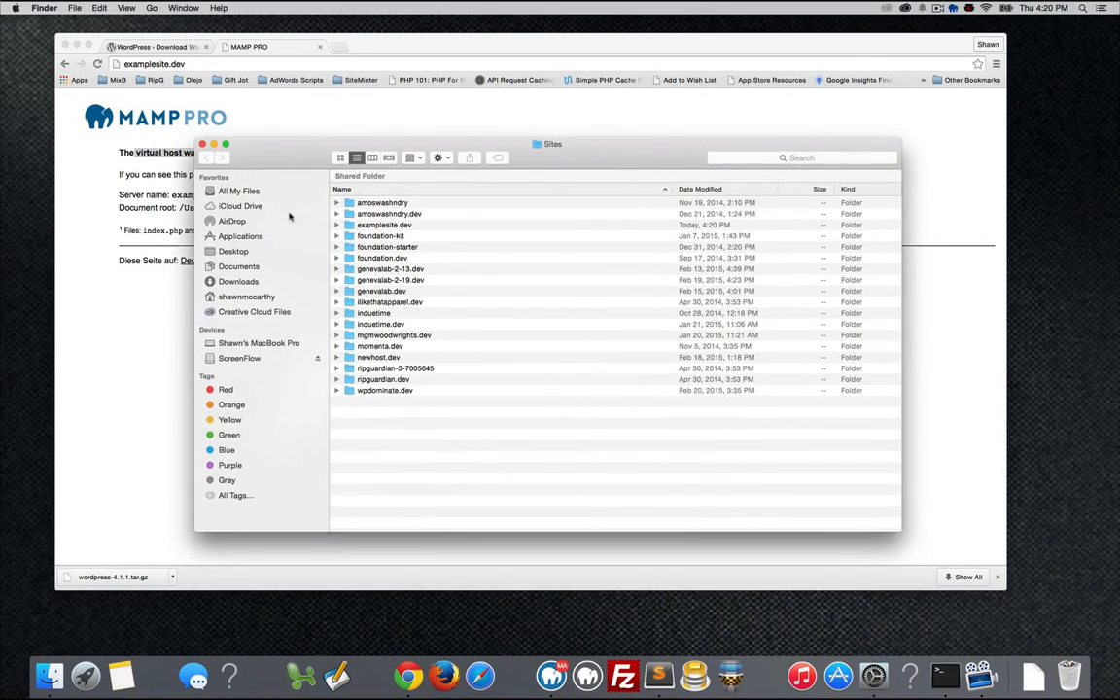
click(348, 224)
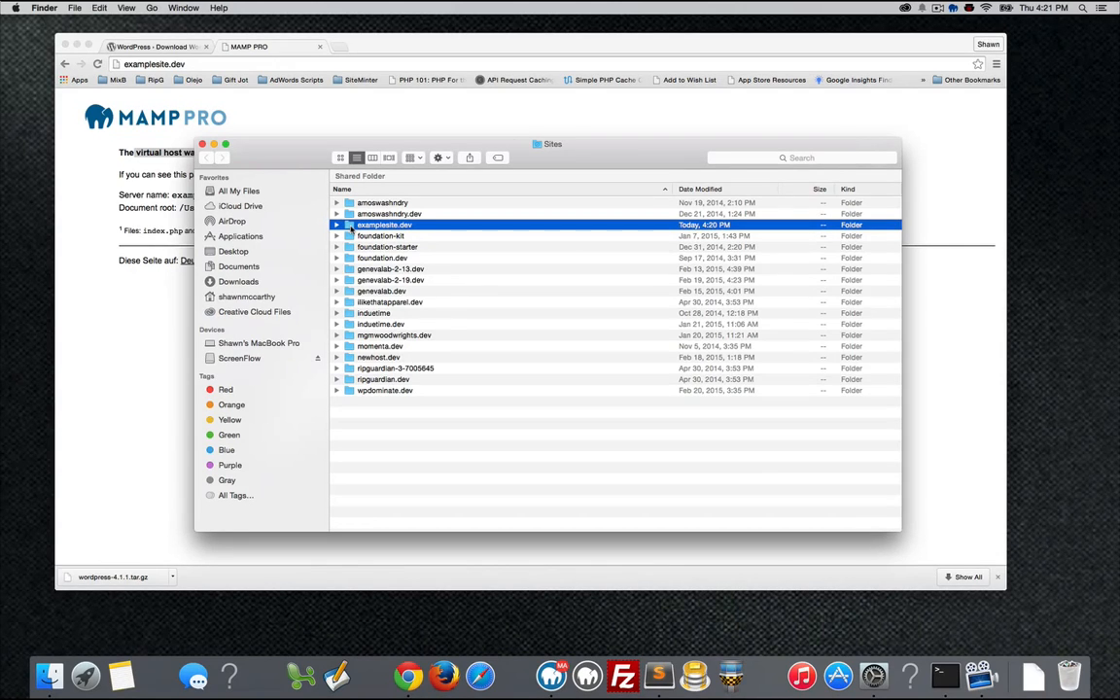
double_click(348, 224)
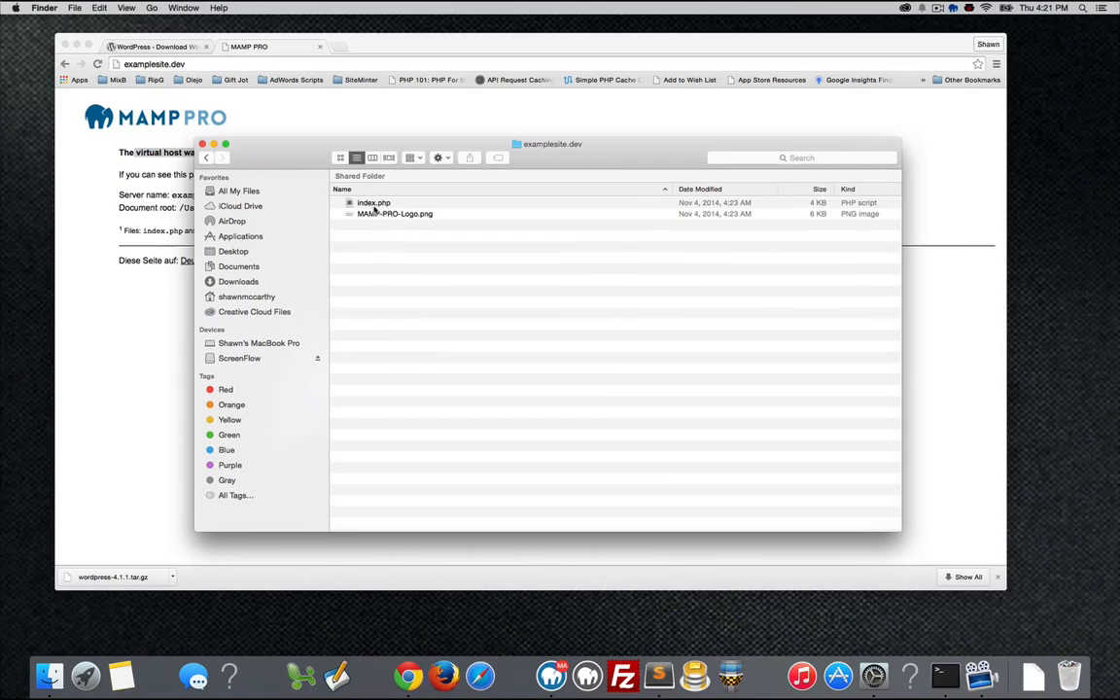
Move the placeholder index.php and MAMP-PRO-Logo.png to the Trash, then bring Chrome back.
click(372, 204)
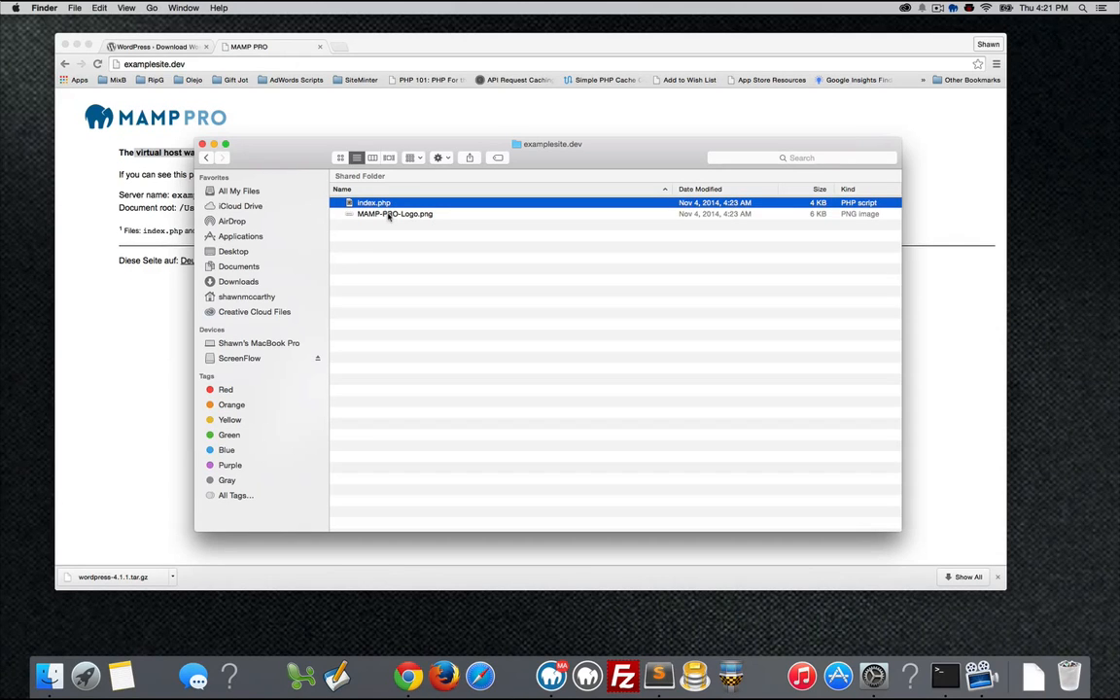
shift+click(389, 214)
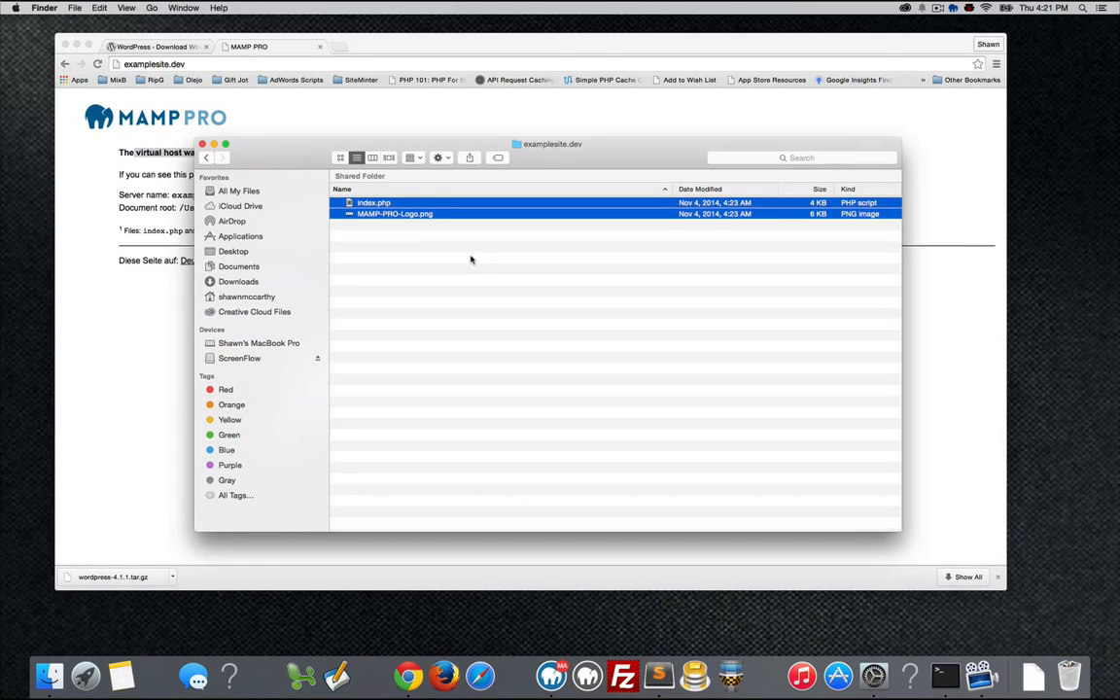
right_click(456, 214)
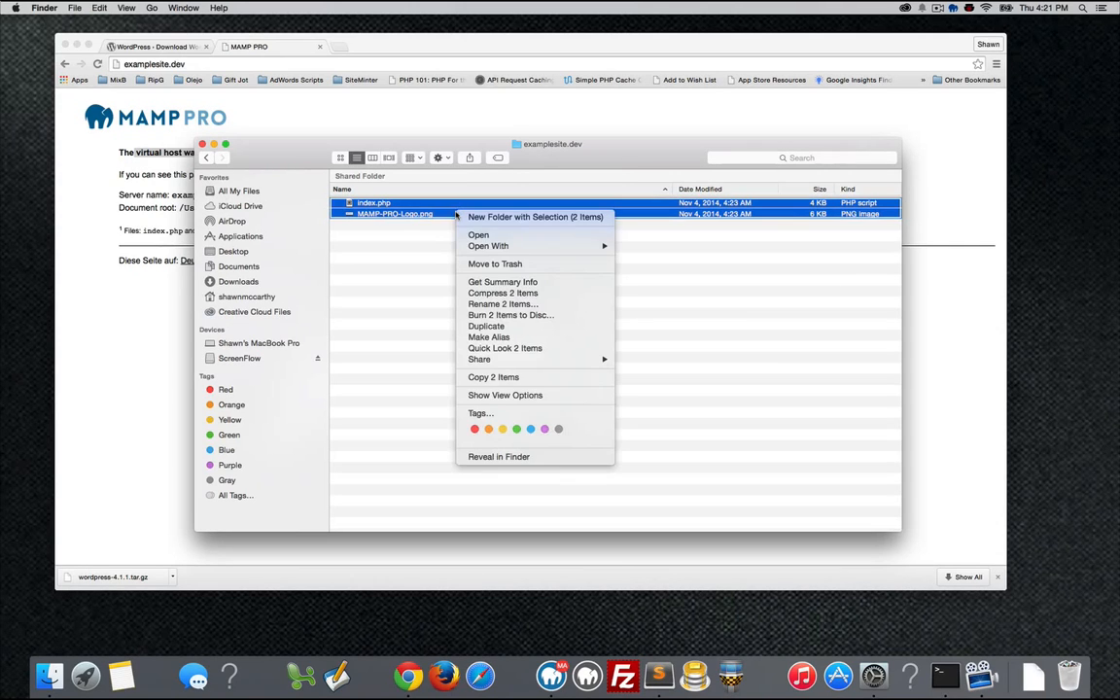
click(473, 263)
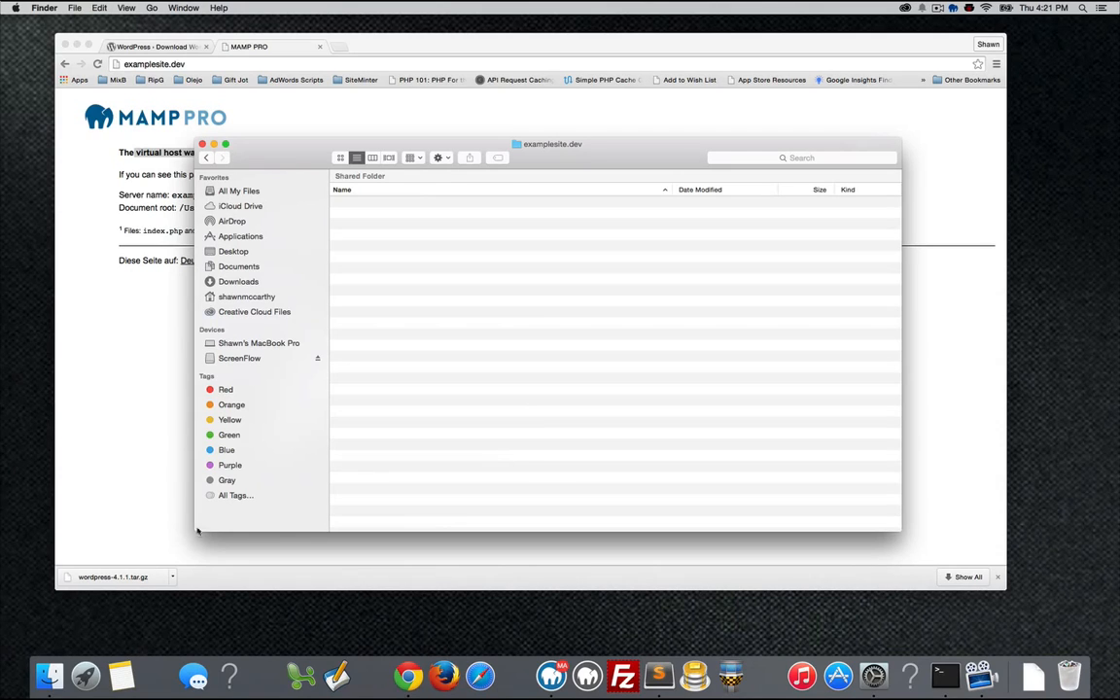
click(132, 505)
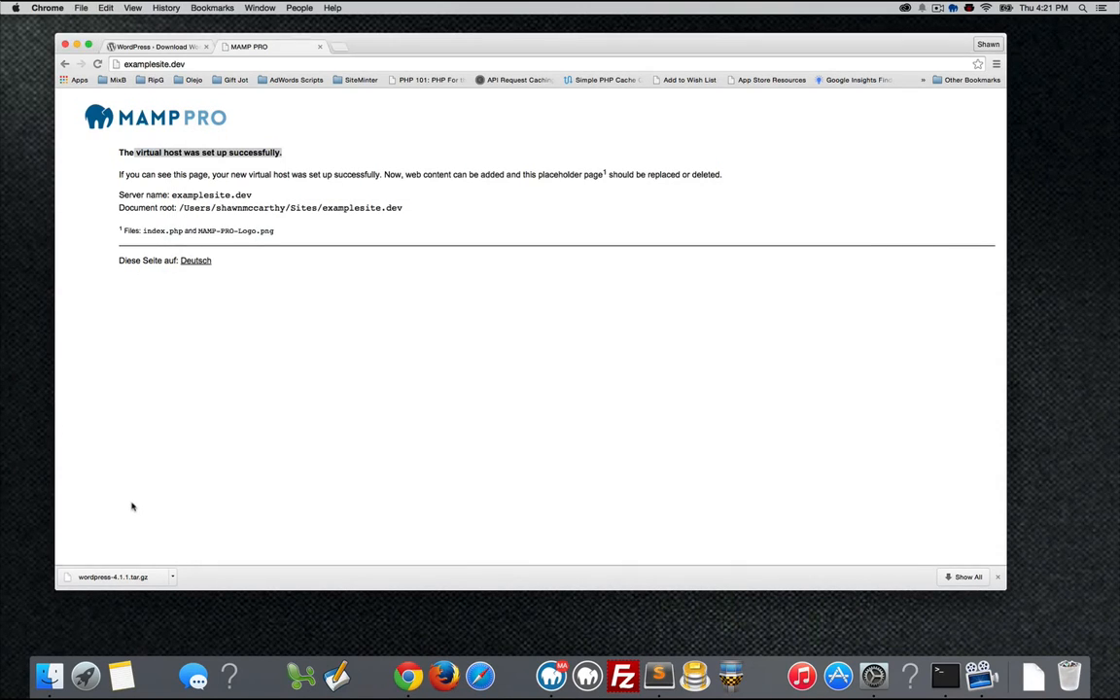
Extract wordpress-4.1.1.tar.gz and select all wordpress folder files from index.php through xmlrpc.php.
click(126, 581)
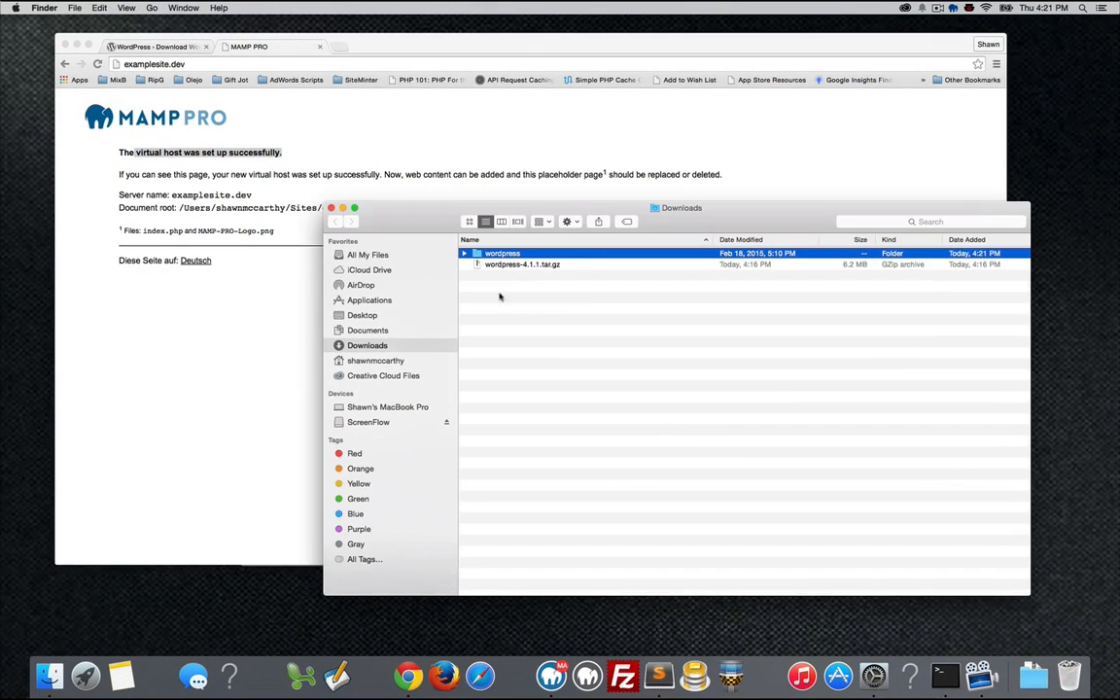
click(463, 254)
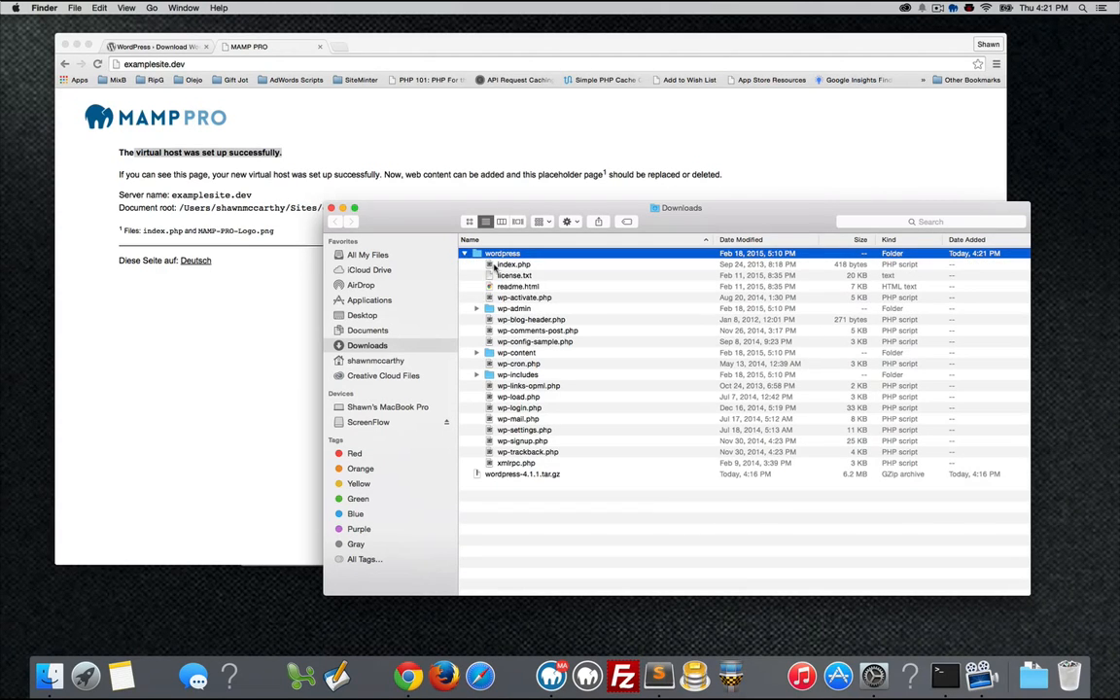
click(505, 264)
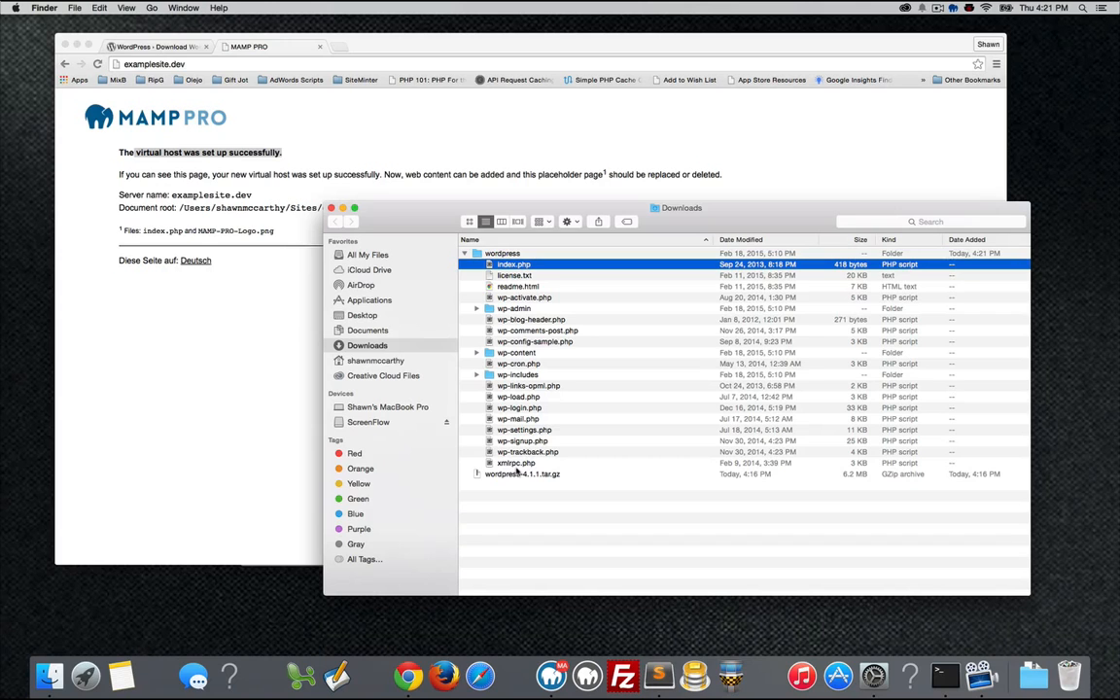
shift+click(517, 465)
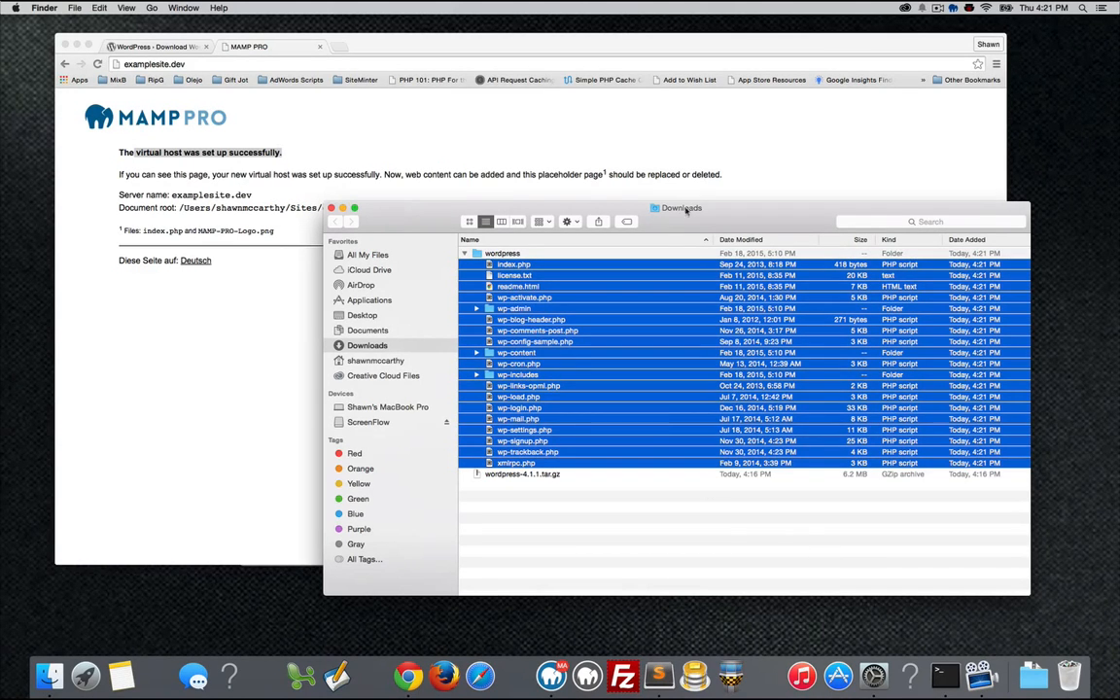
drag(693, 207, 676, 182)
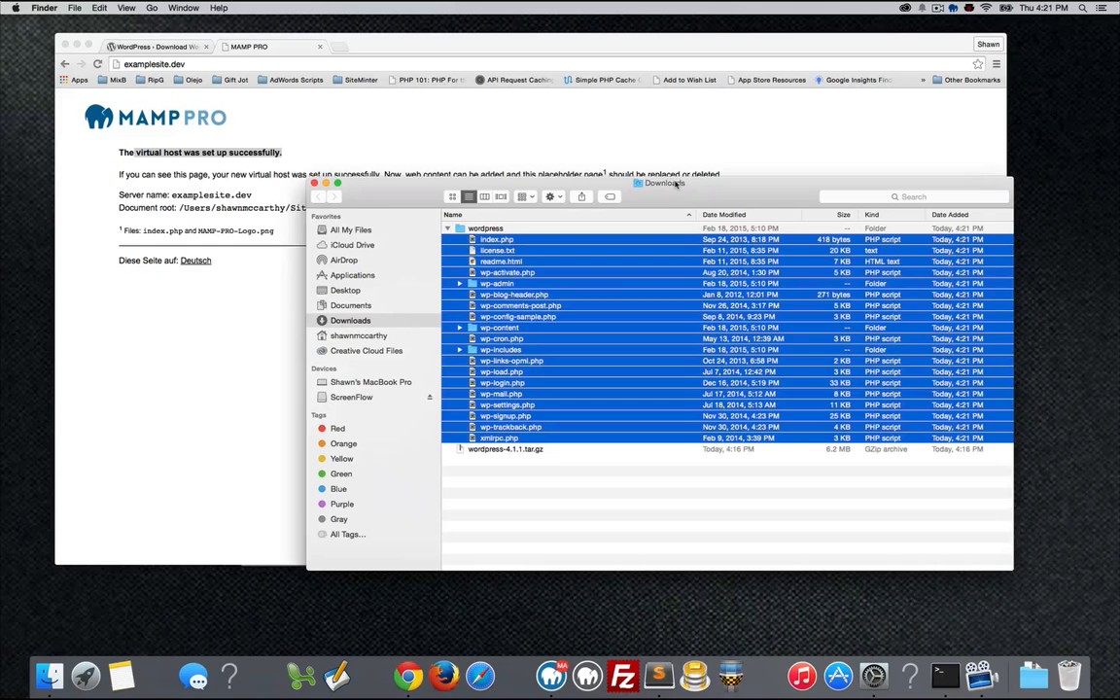
Open Sites/examplesite.dev via Spotlight and copy the selected WordPress core files into it.
click(1082, 8)
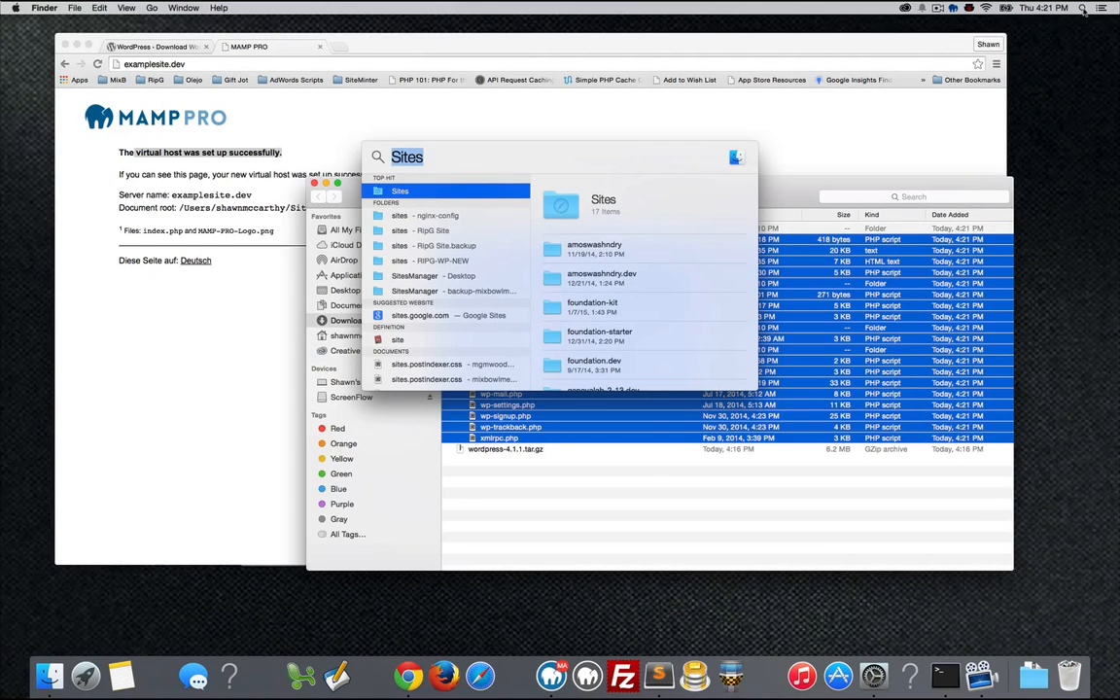
double_click(381, 195)
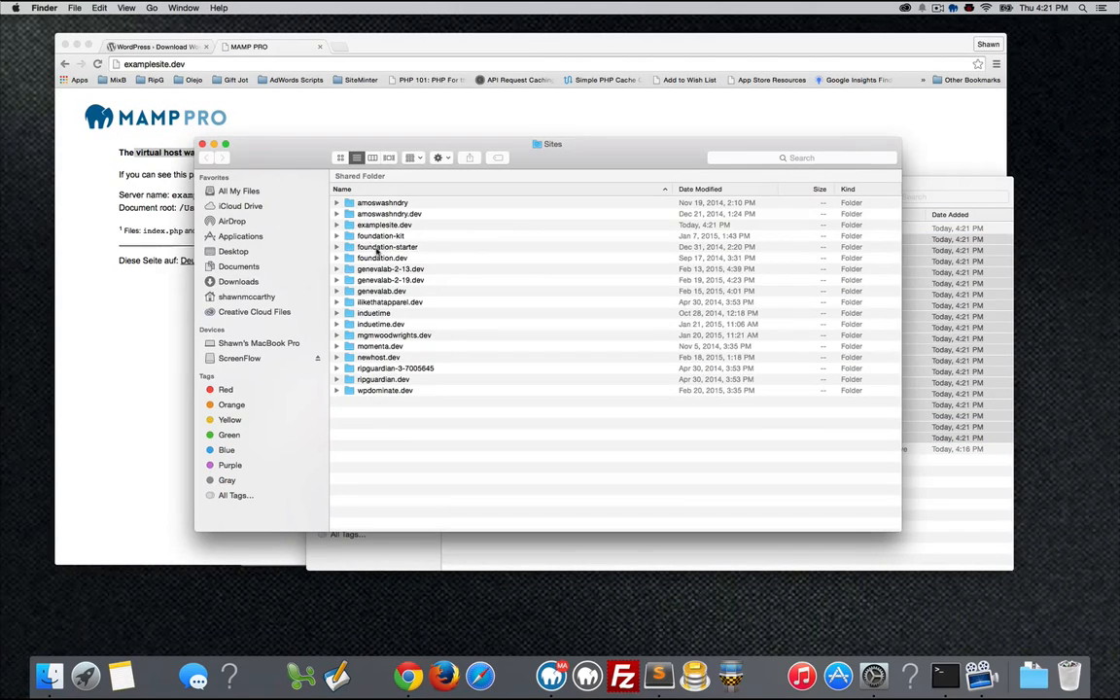
click(353, 227)
double_click(353, 227)
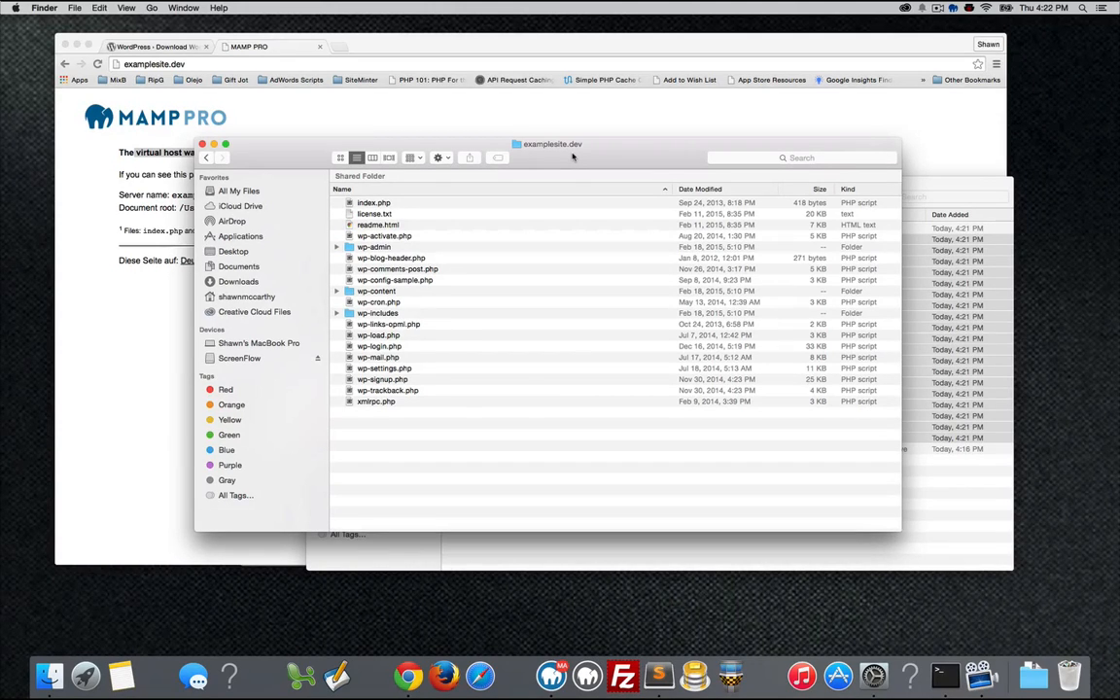
Launch phpMyAdmin from MAMP PRO's MySQL tab into a new Chrome tab.
click(551, 676)
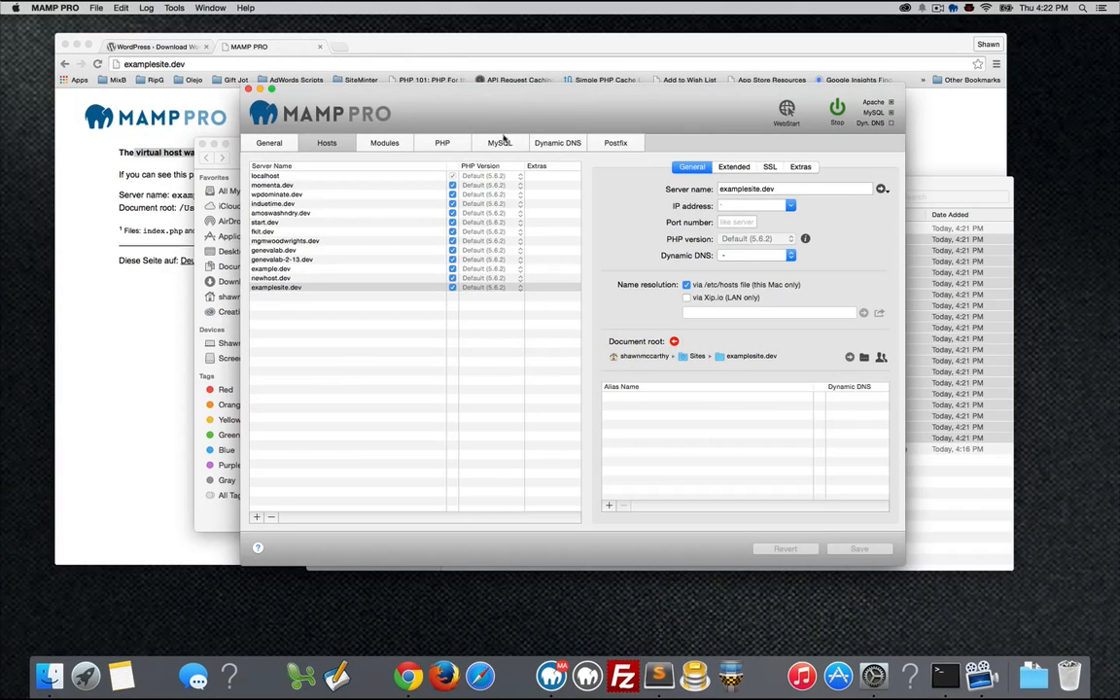
click(503, 143)
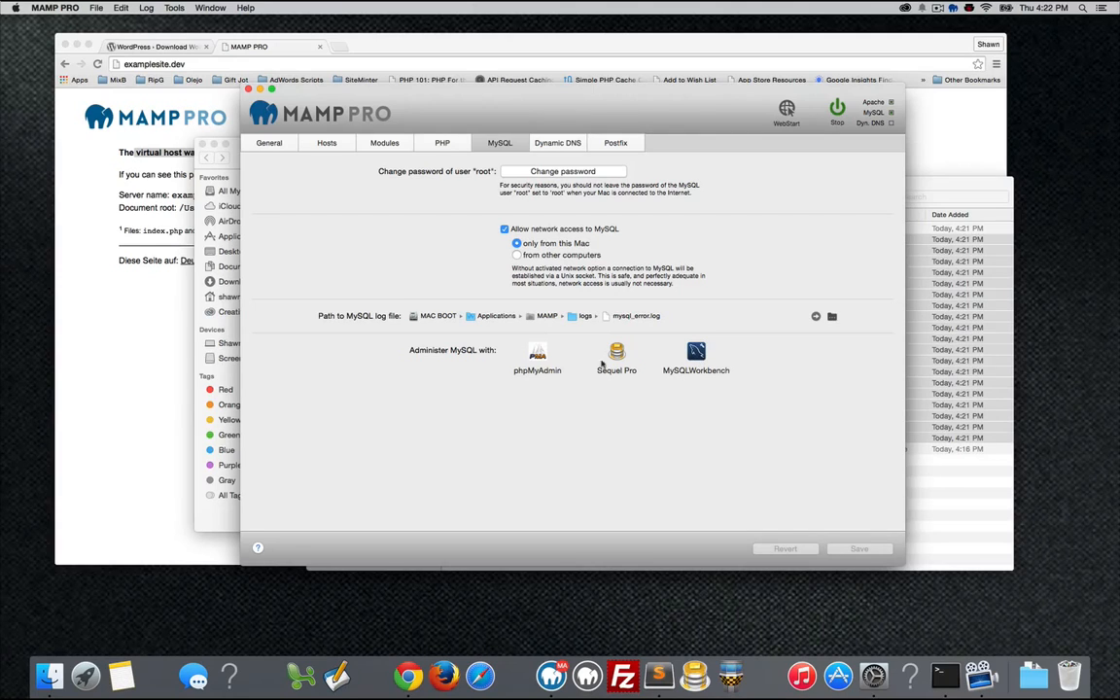
click(536, 356)
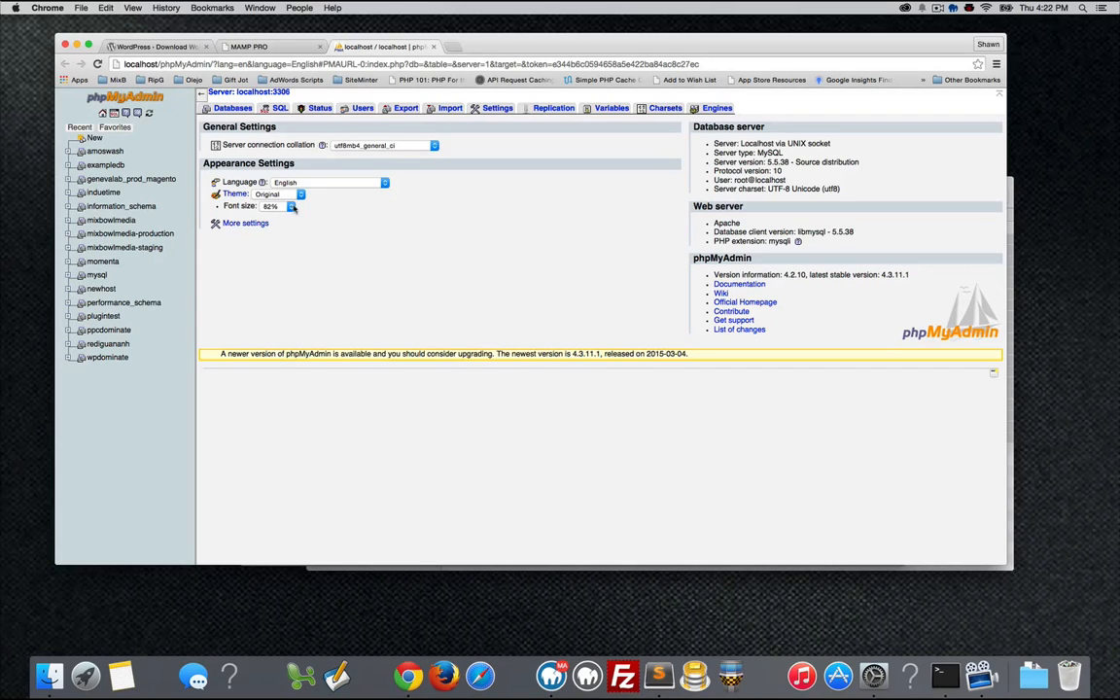
Create a database named examplesite with utf8_general_ci collation from the Databases page.
click(94, 139)
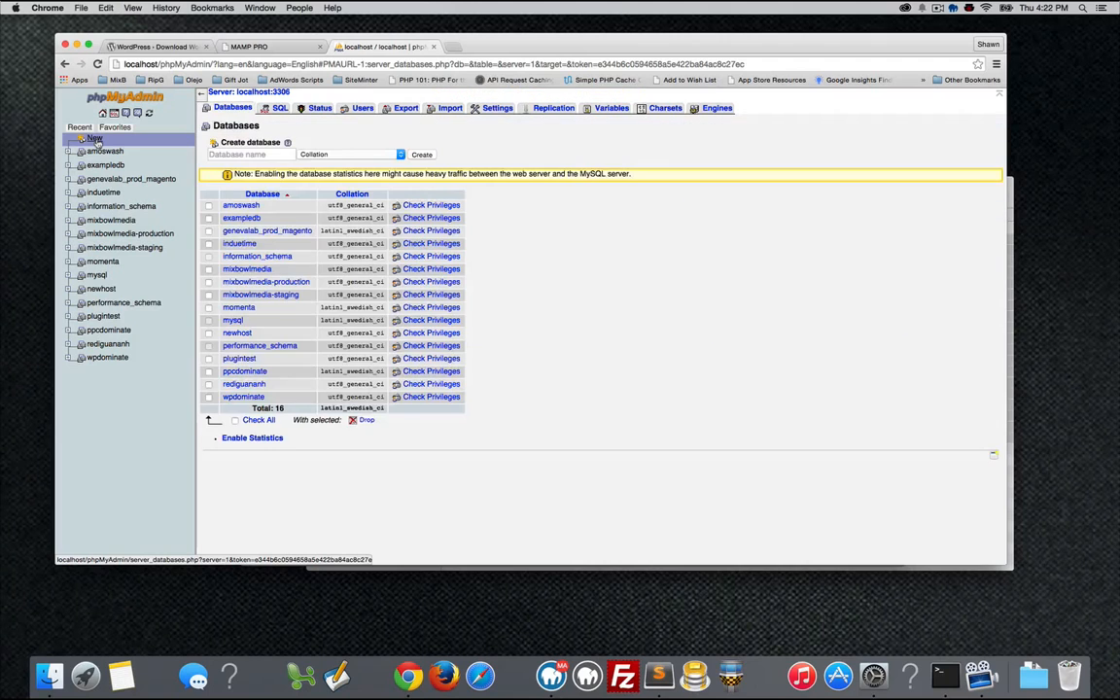
click(255, 154)
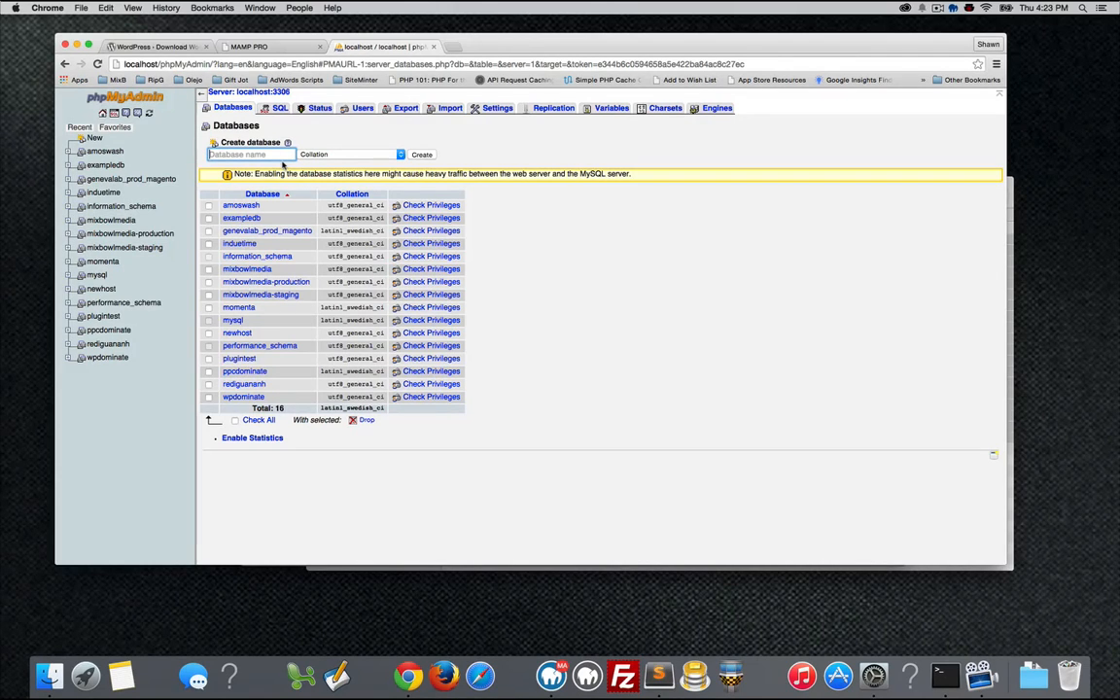
text(examplesite)
click(348, 153)
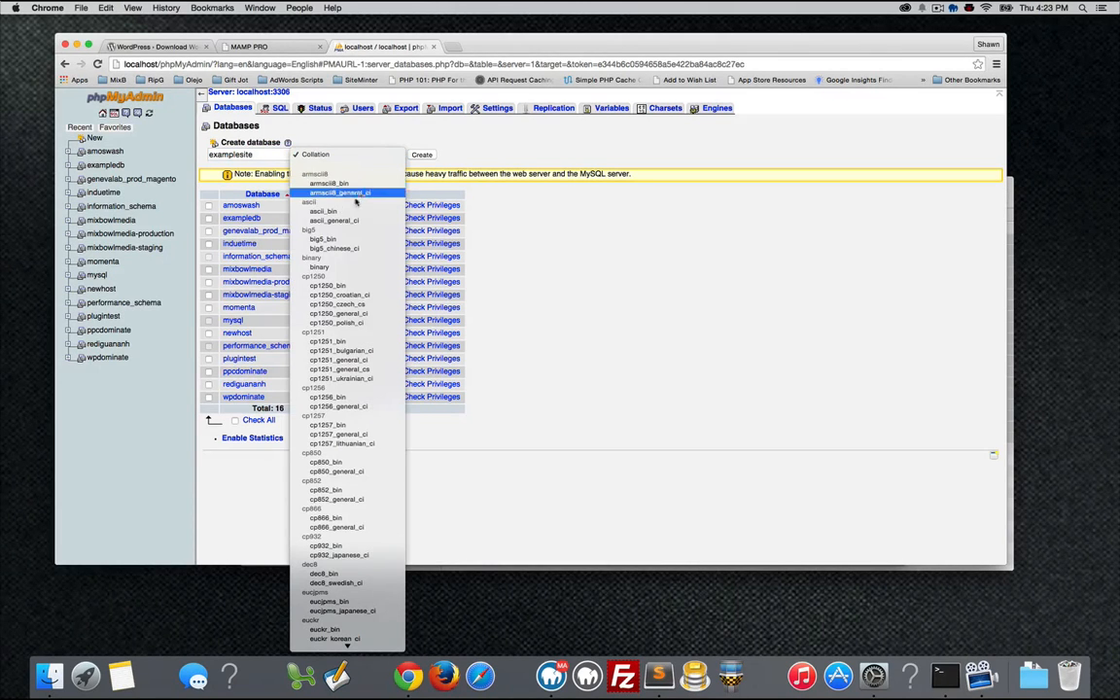
scroll(359, 321, down, 3)
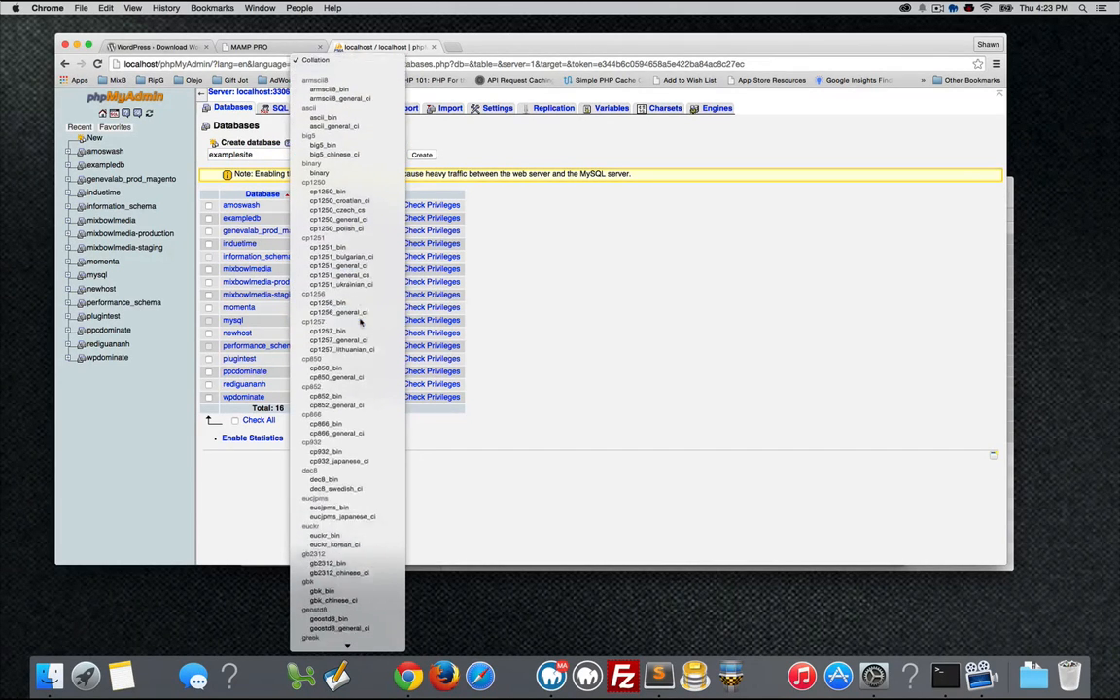
scroll(355, 326, down, 5)
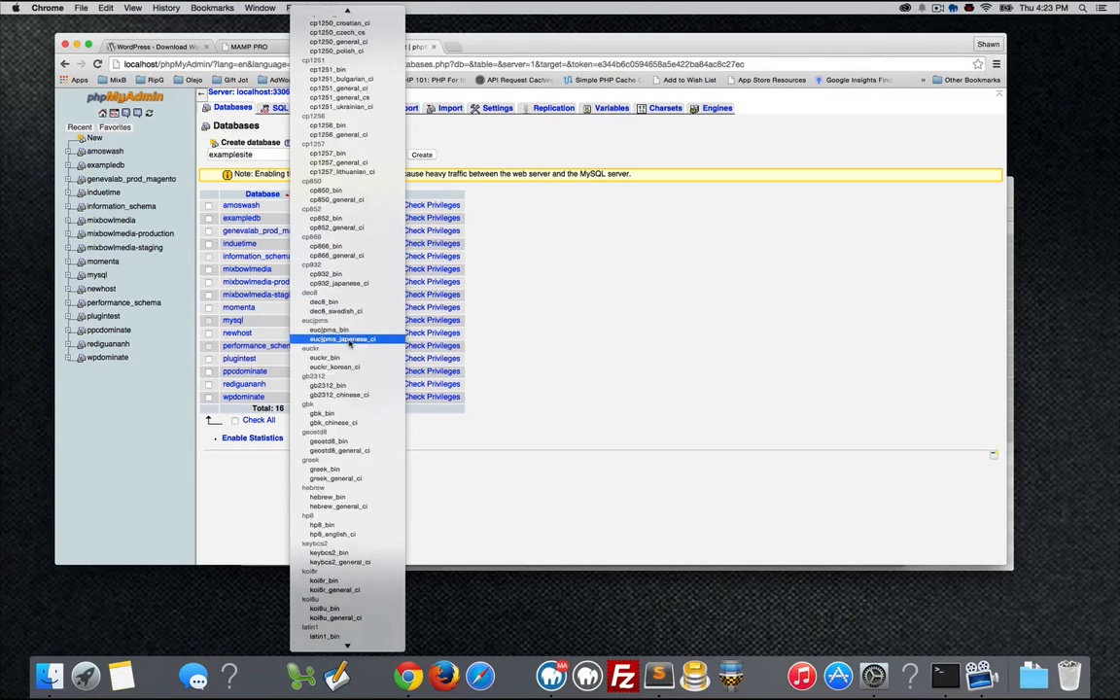
scroll(349, 342, down, 18)
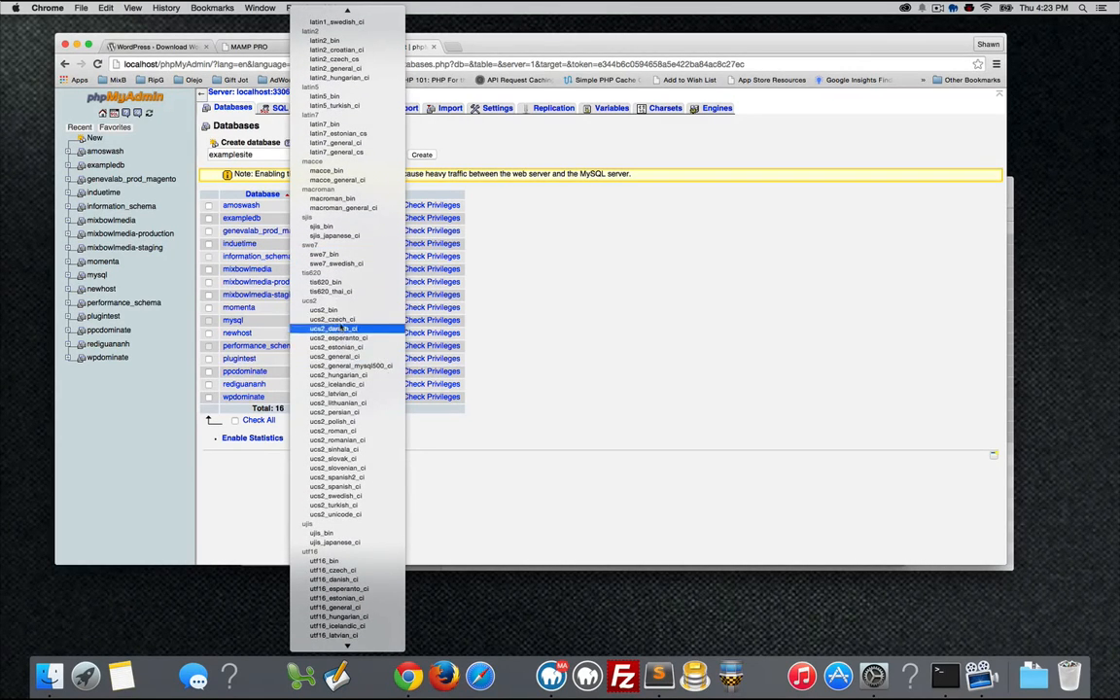
scroll(341, 331, down, 12)
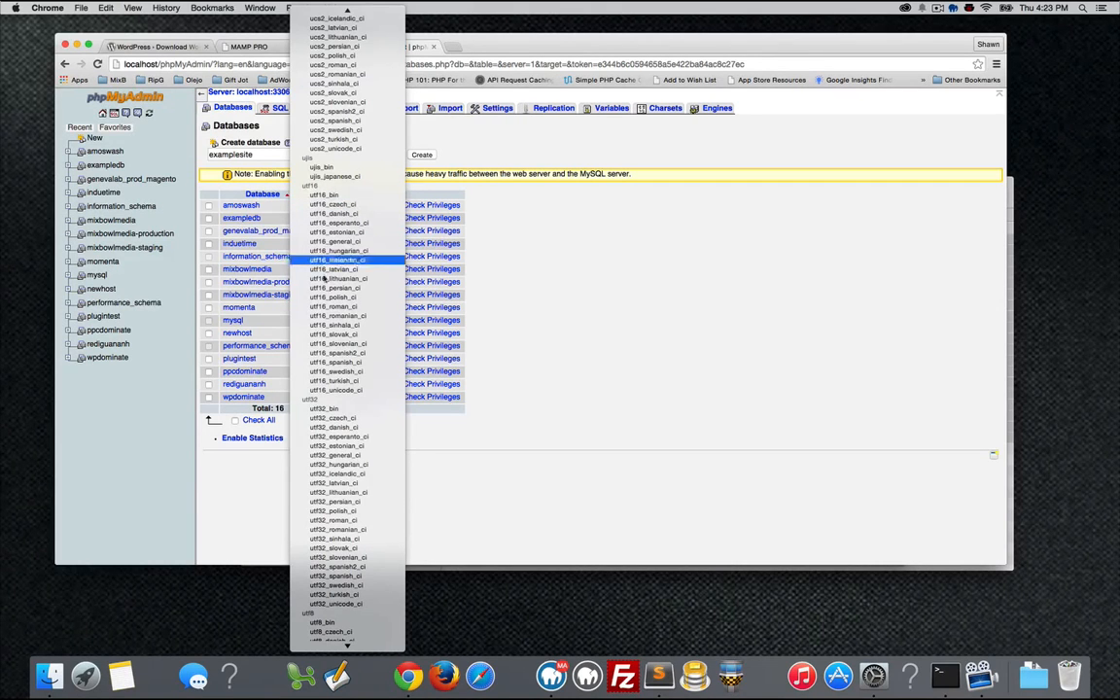
scroll(340, 389, down, 5)
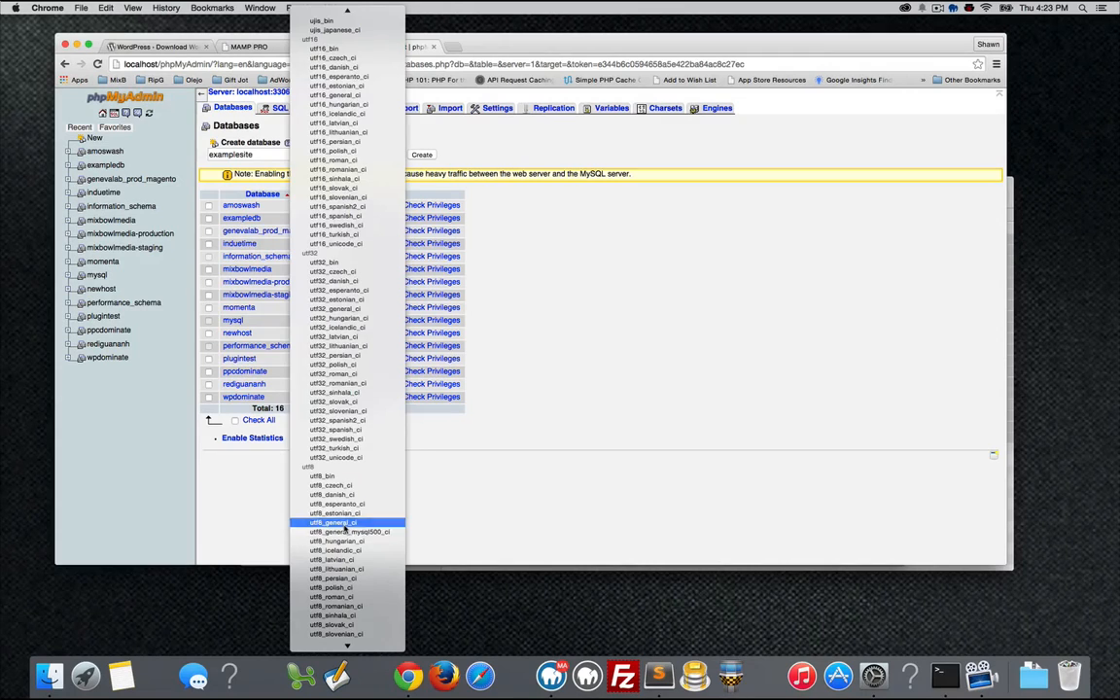
click(344, 523)
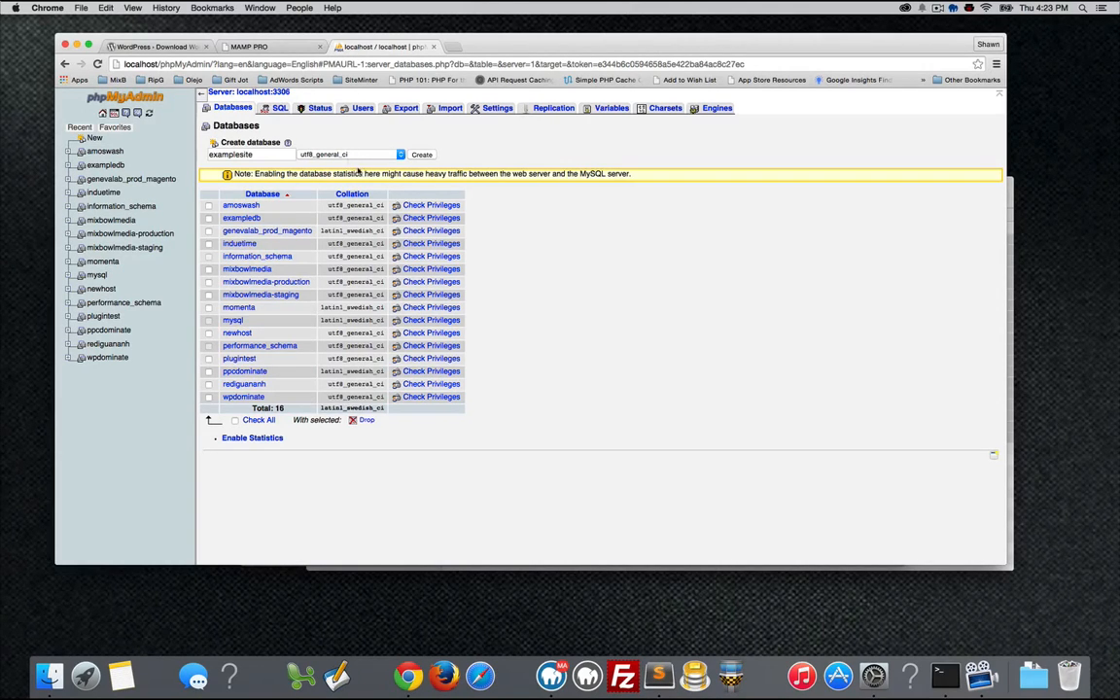
click(422, 154)
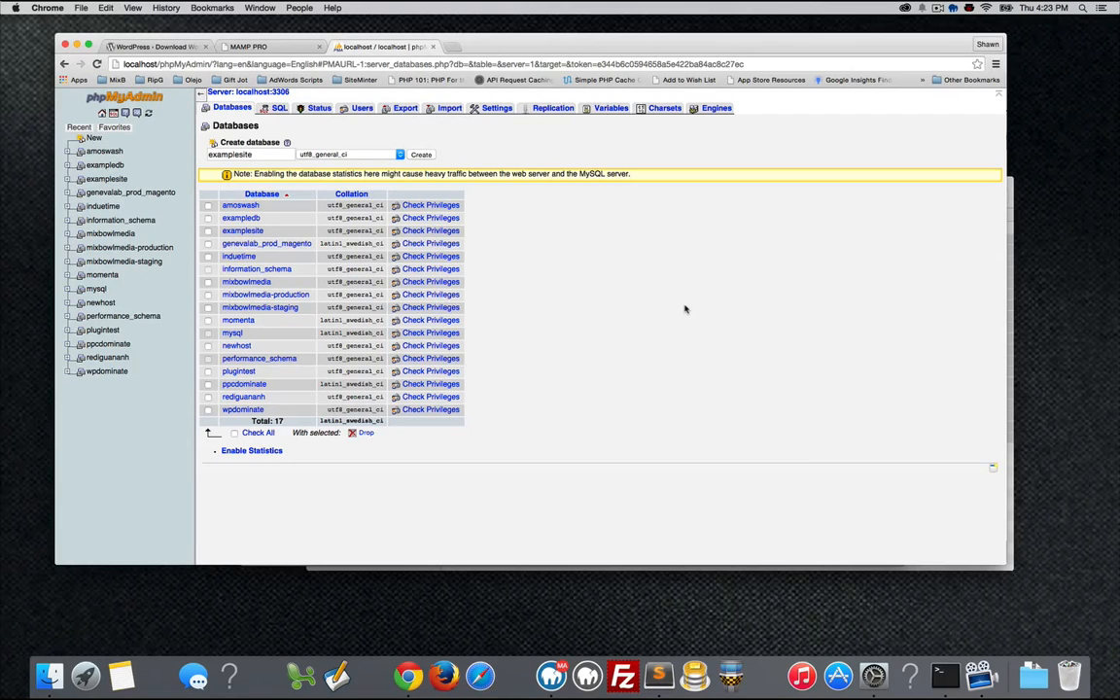
key(ctrl+Up)
key(ctrl+Up)
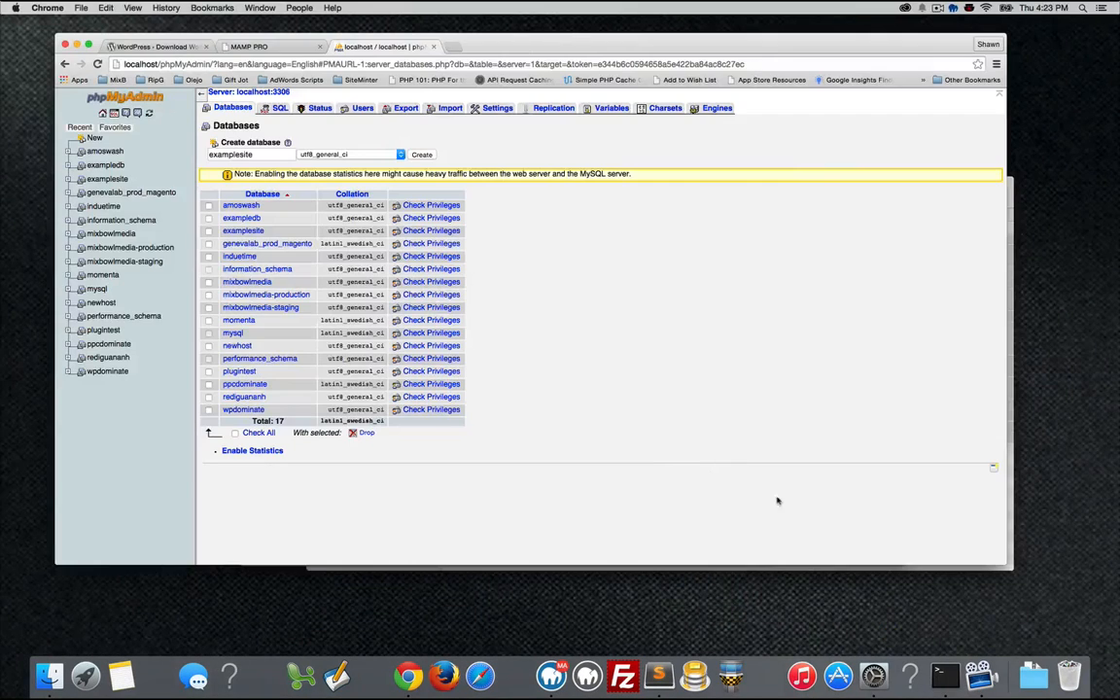
key(ctrl+Up)
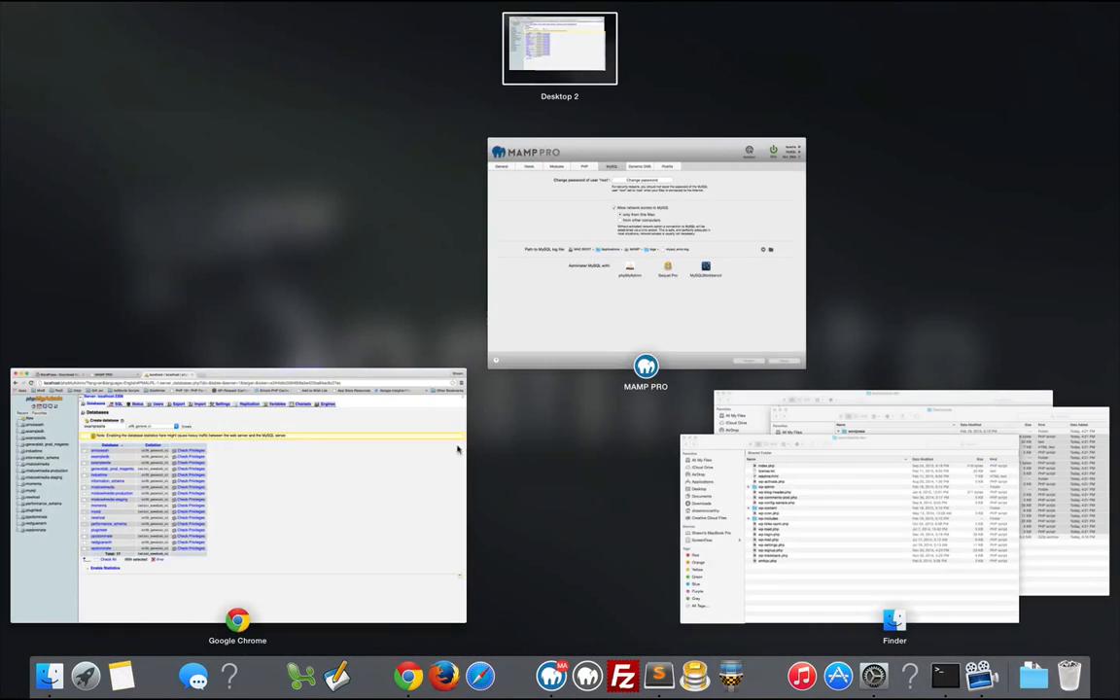
Duplicate wp-config-sample.php as wp-config.php in examplesite.dev and open it in Sublime Text.
click(850, 492)
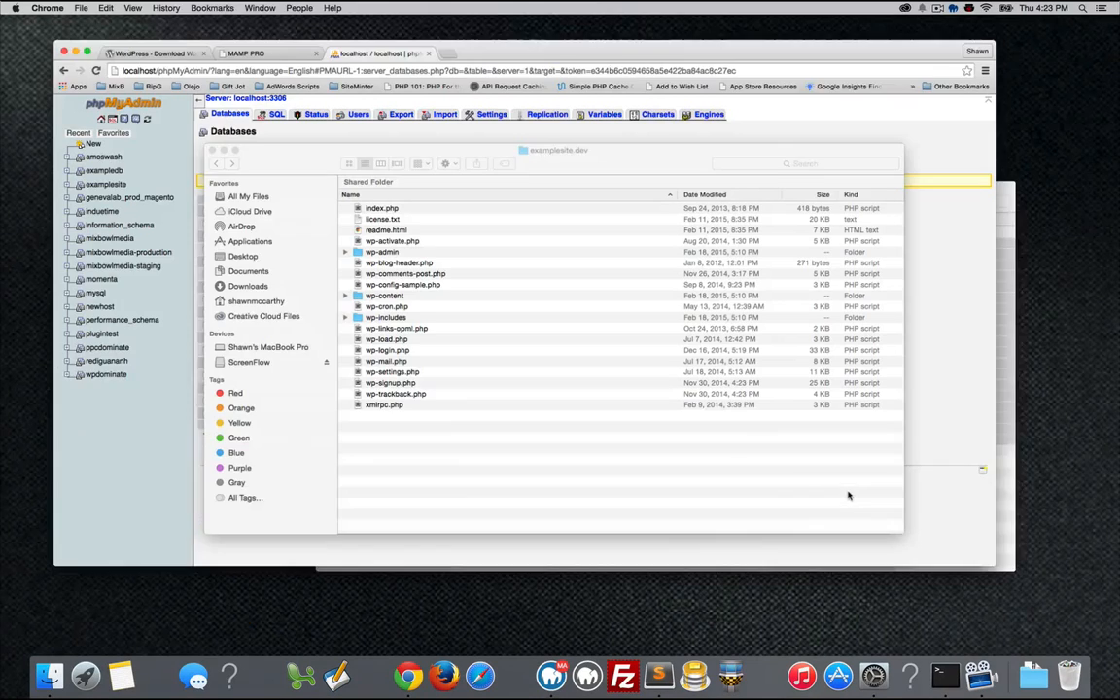
click(362, 280)
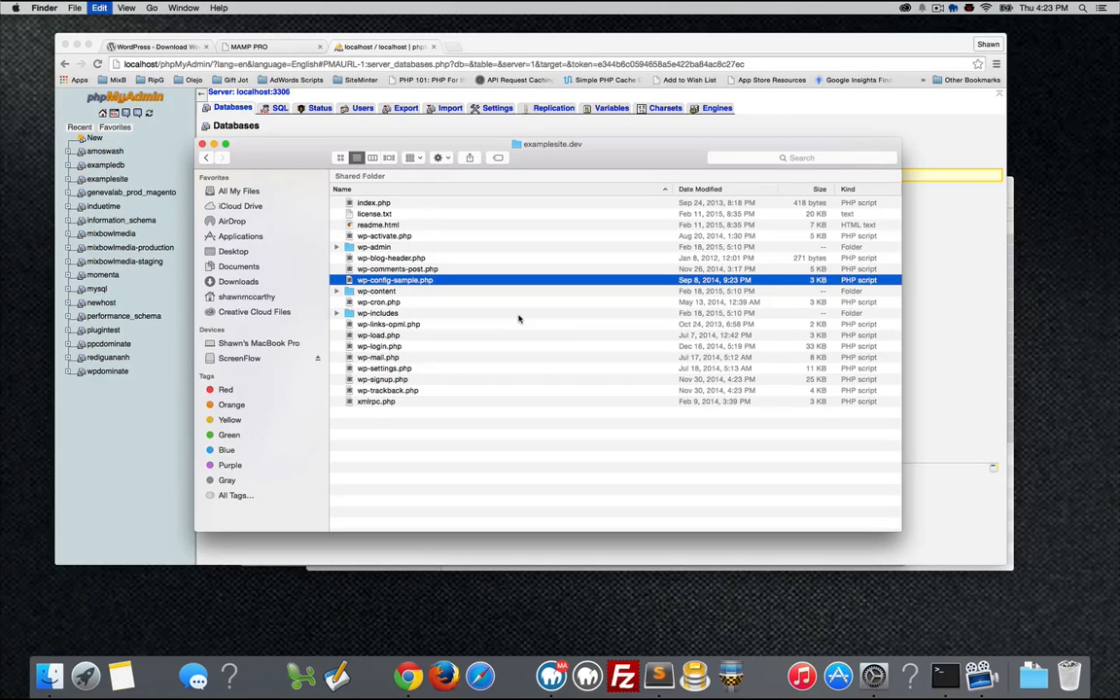
key(super+d)
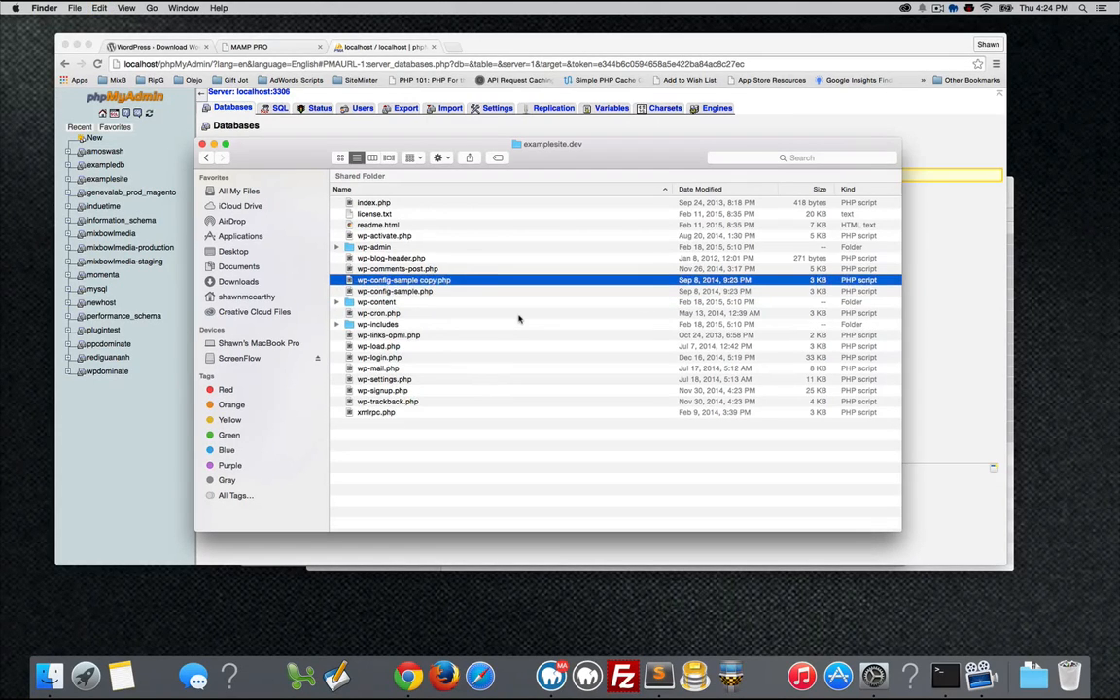
click(431, 281)
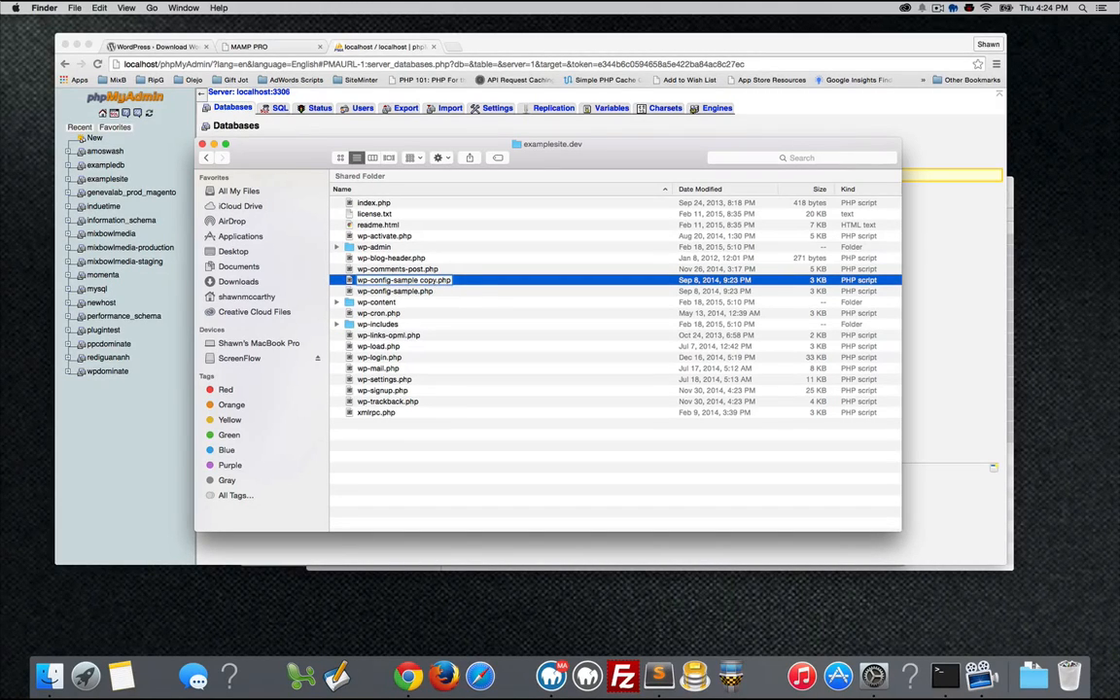
key(BackSpace)
key(BackSpace)
key(BackSpace)
key(BackSpace)
key(BackSpace)
key(BackSpace)
key(BackSpace)
key(BackSpace)
key(BackSpace)
key(BackSpace)
key(BackSpace)
key(BackSpace)
key(Return)
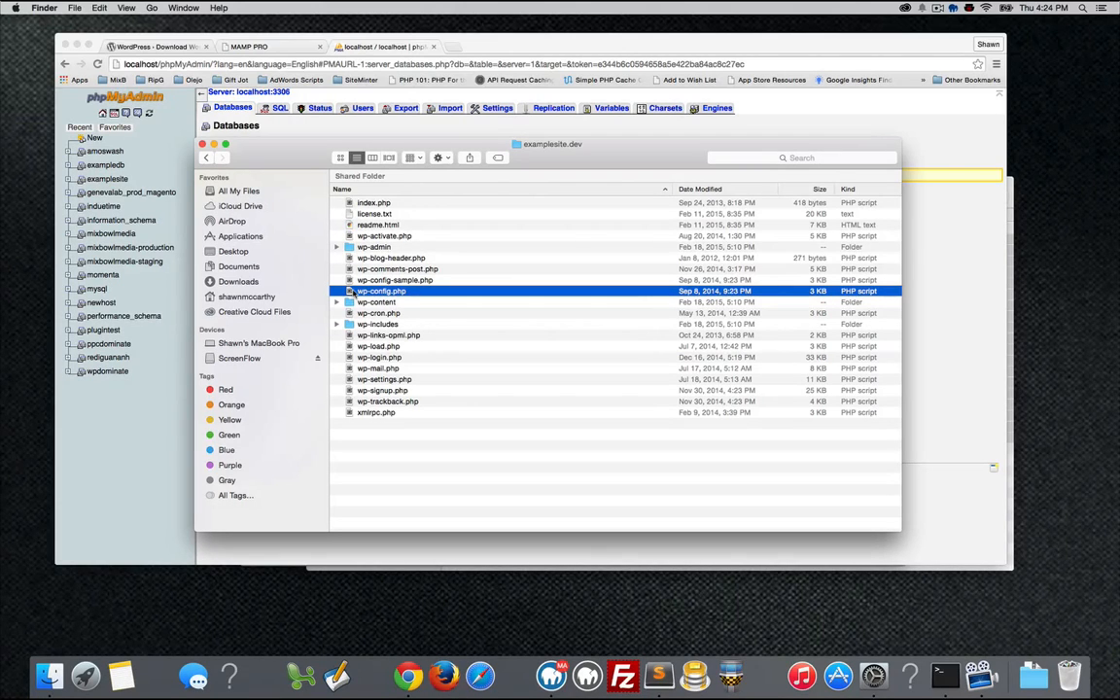
drag(353, 292, 659, 671)
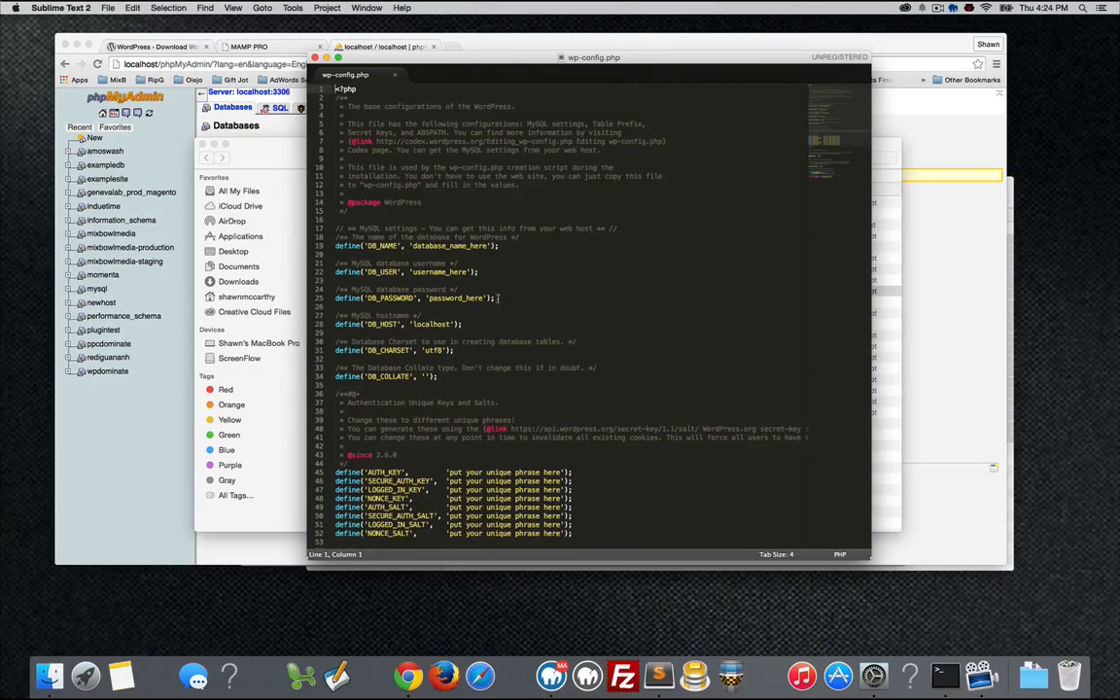
Replace database_name_here on line 19 with examplesite and select the username_here placeholder.
scroll(448, 289, down, 3)
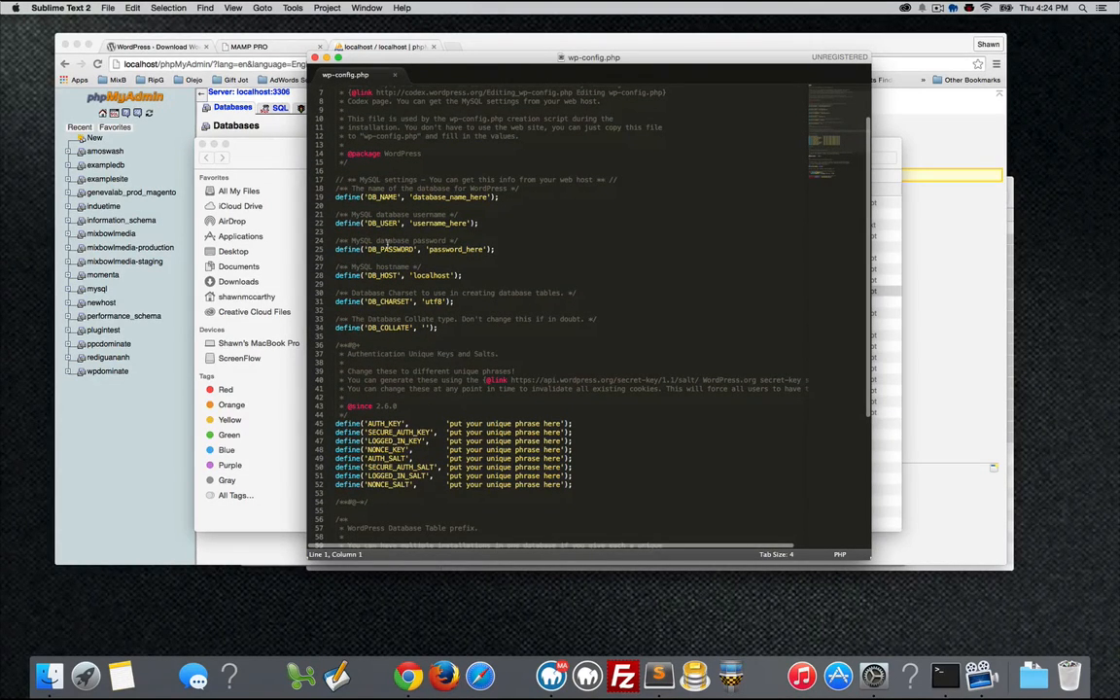
click(412, 198)
double_click(487, 198)
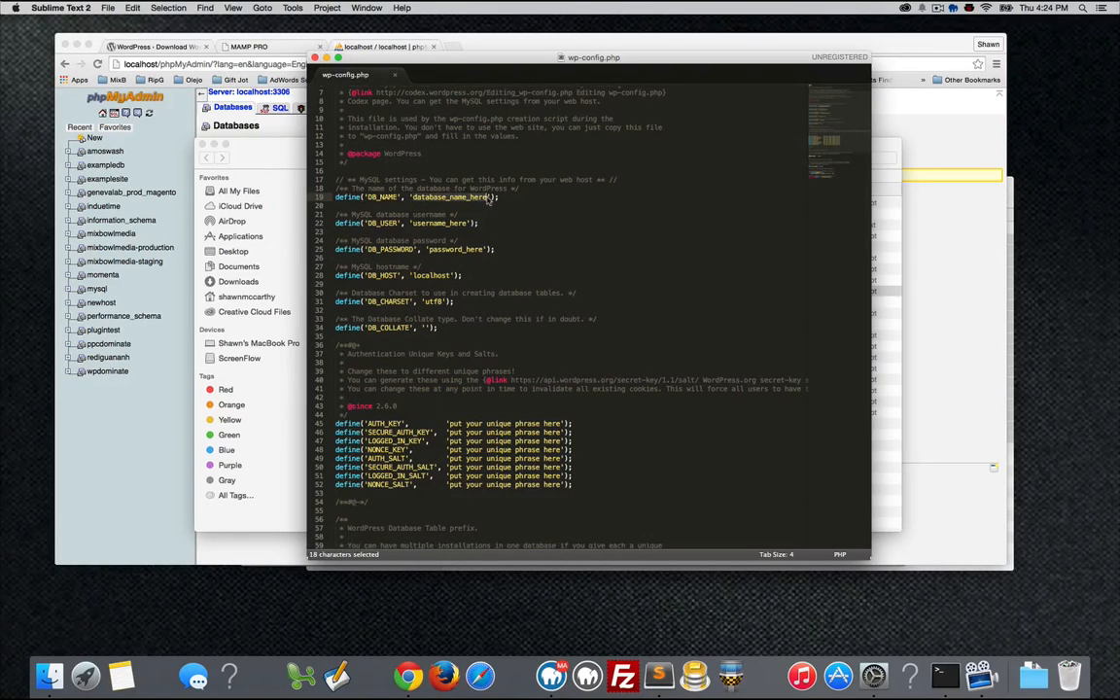
text(exampl)
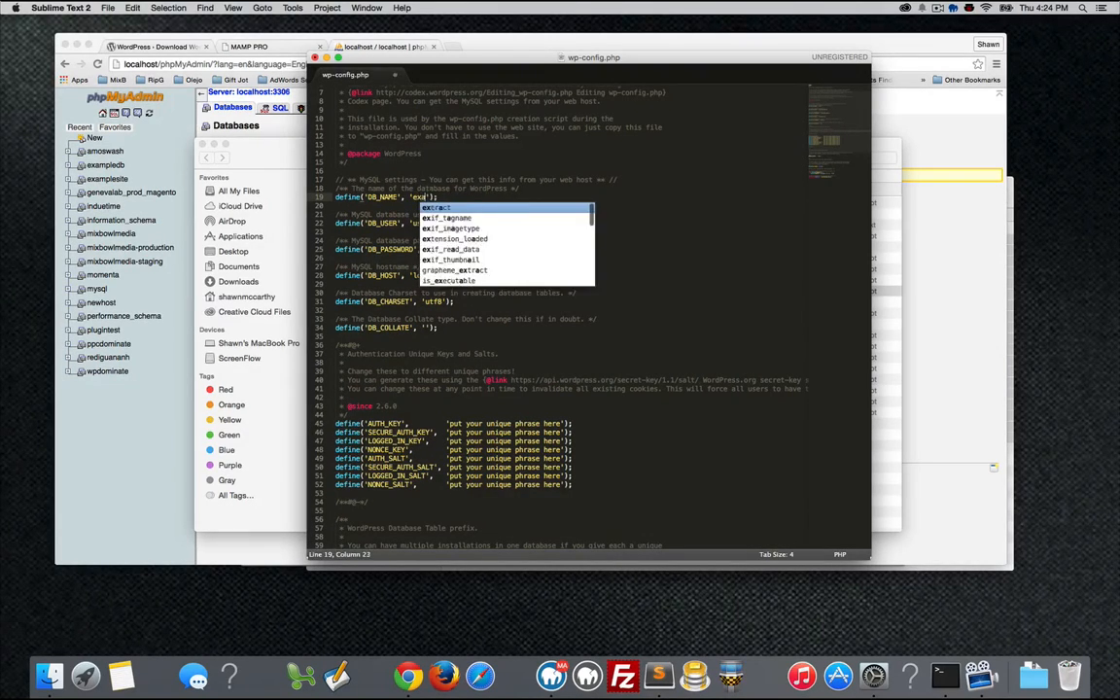
text(esite)
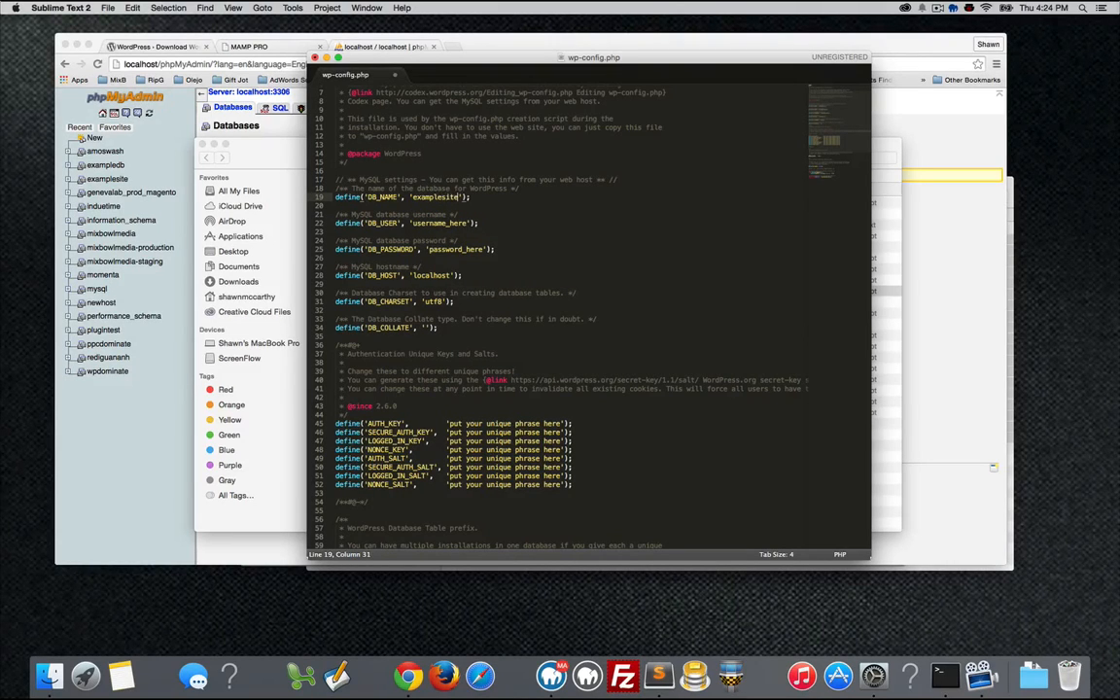
click(468, 223)
double_click(416, 223)
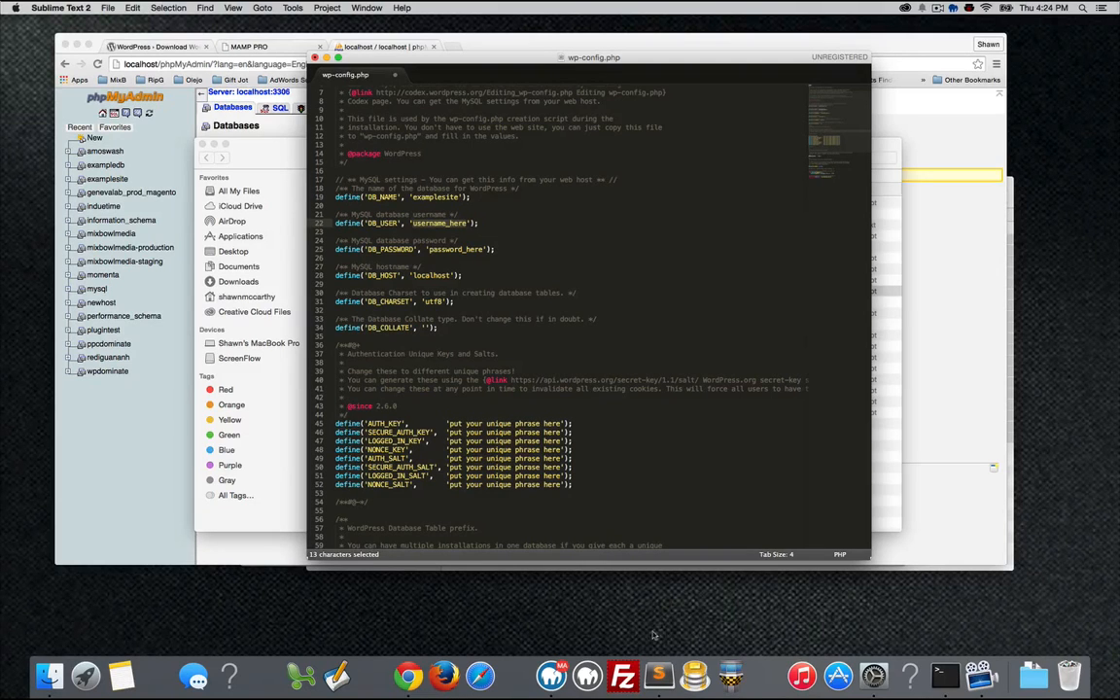
click(551, 675)
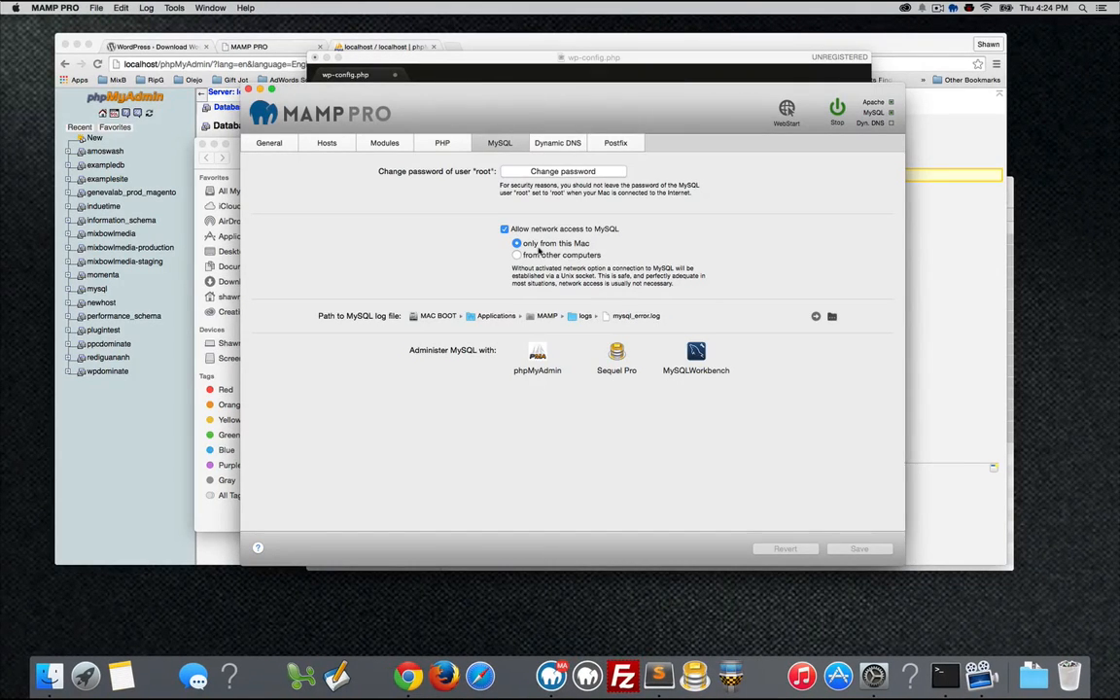
double_click(520, 192)
click(639, 194)
Set DB_USER to root and enter the database password in wp-config.php.
click(541, 61)
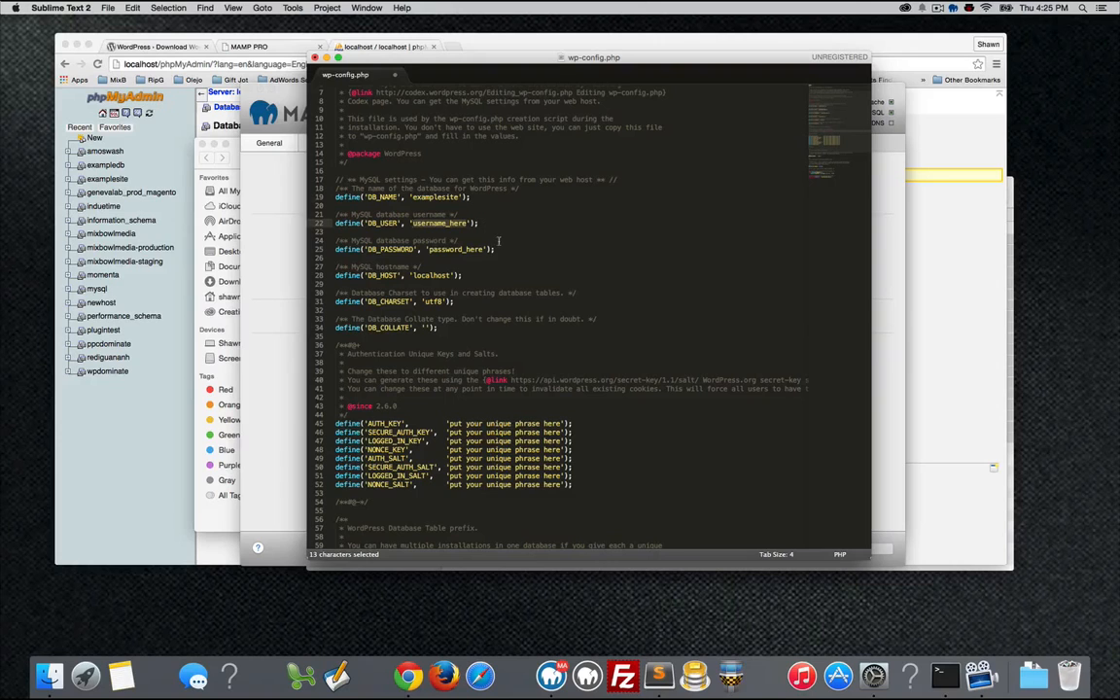
text(root)
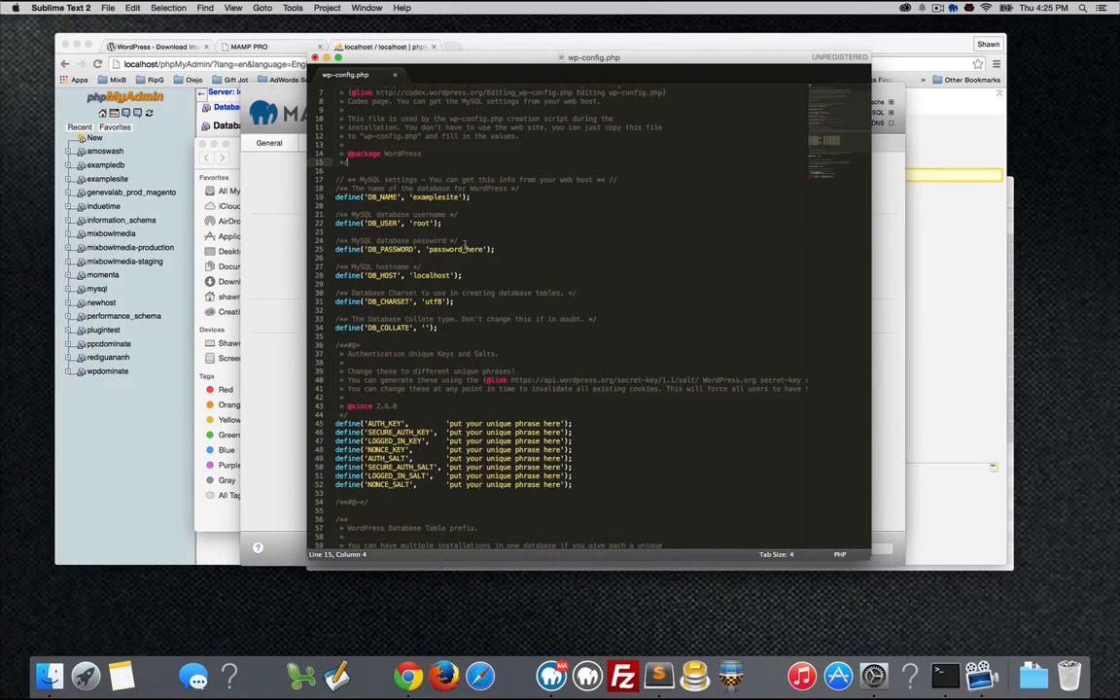
double_click(428, 249)
text(root)
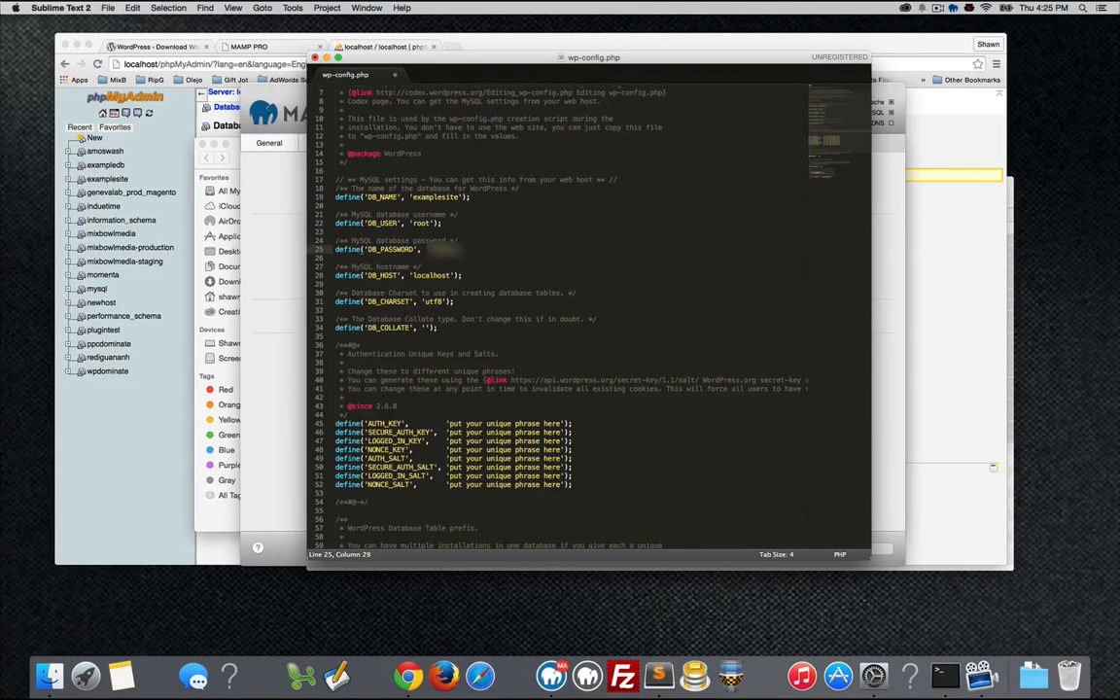
text(********)
Reselect and retype the database password value, then save and close wp-config.php.
click(430, 224)
click(560, 165)
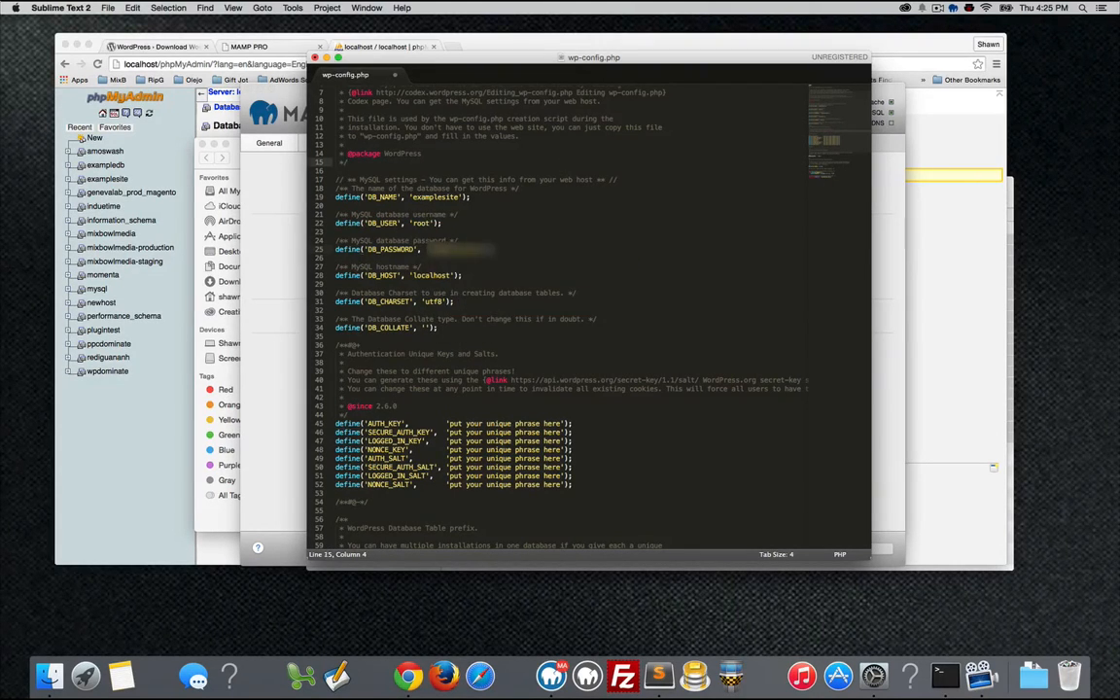
click(467, 250)
click(350, 162)
click(430, 250)
drag(430, 250, 484, 251)
text(root)
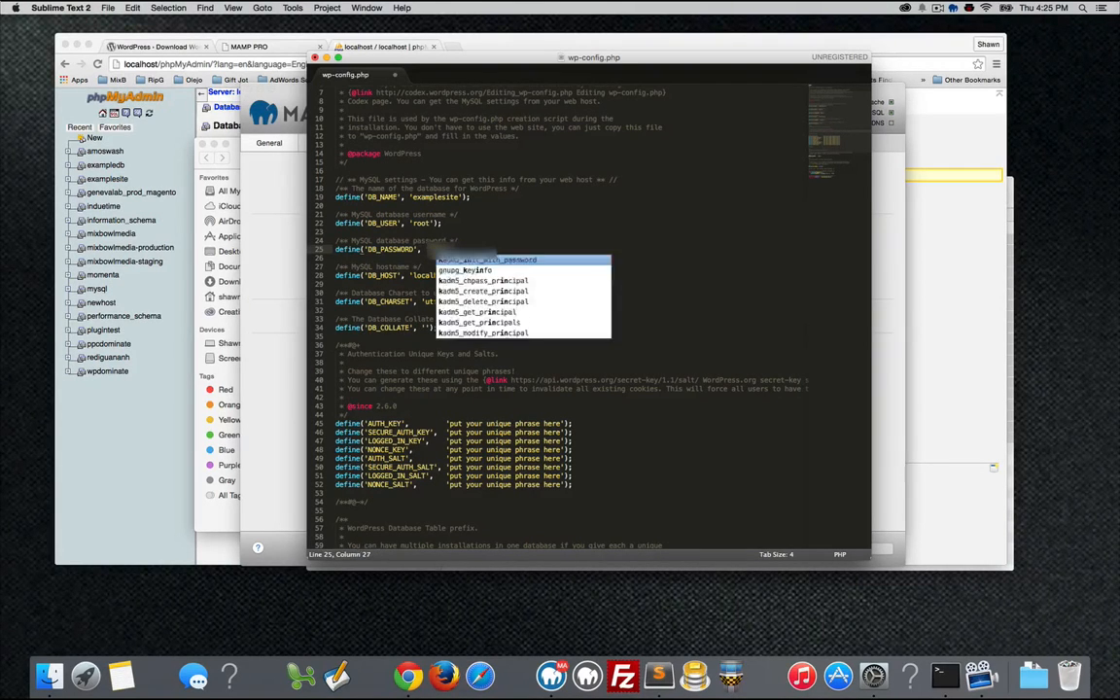
text(***)
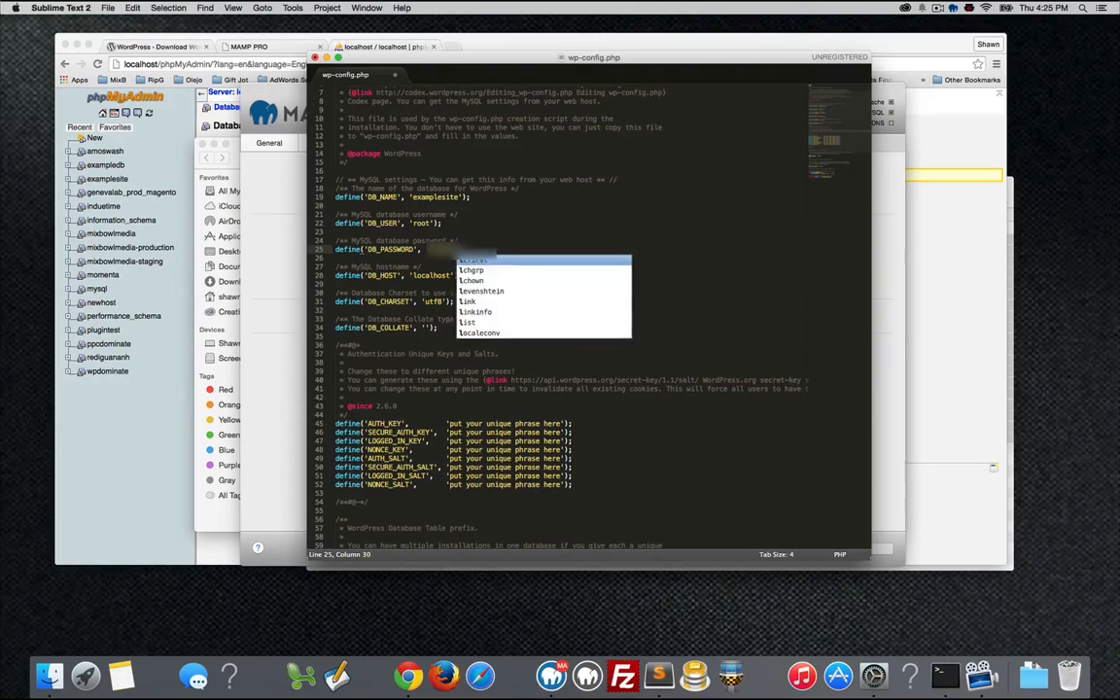
key(super+s)
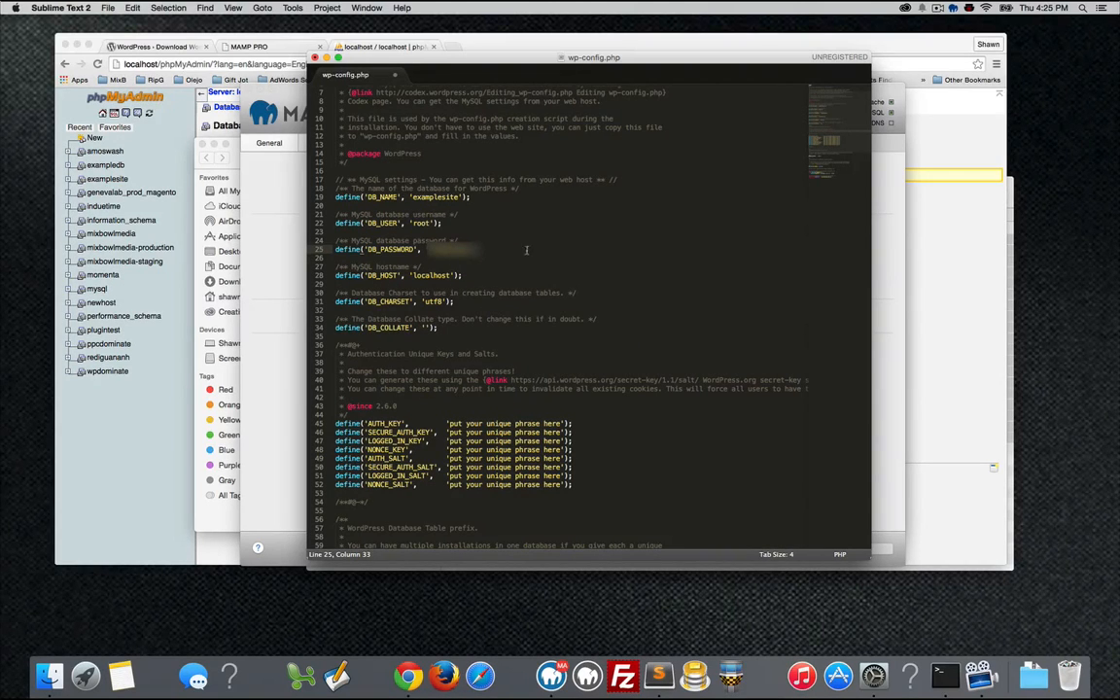
click(315, 58)
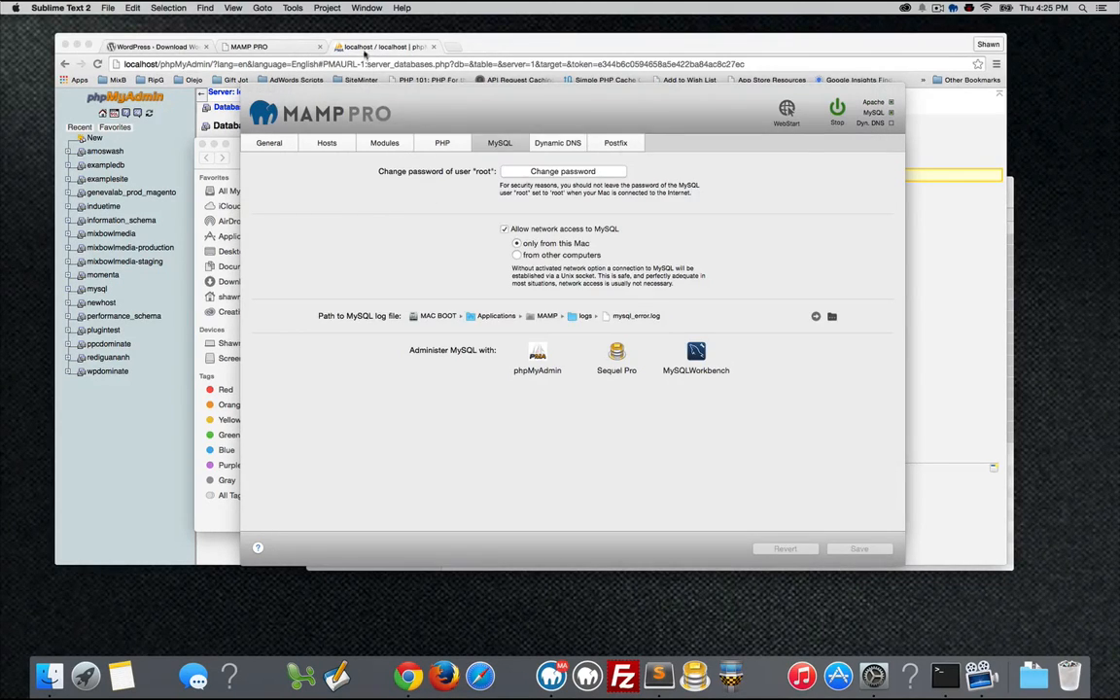
Load examplesite.dev in a new Chrome tab to reach the WordPress language selection.
click(333, 46)
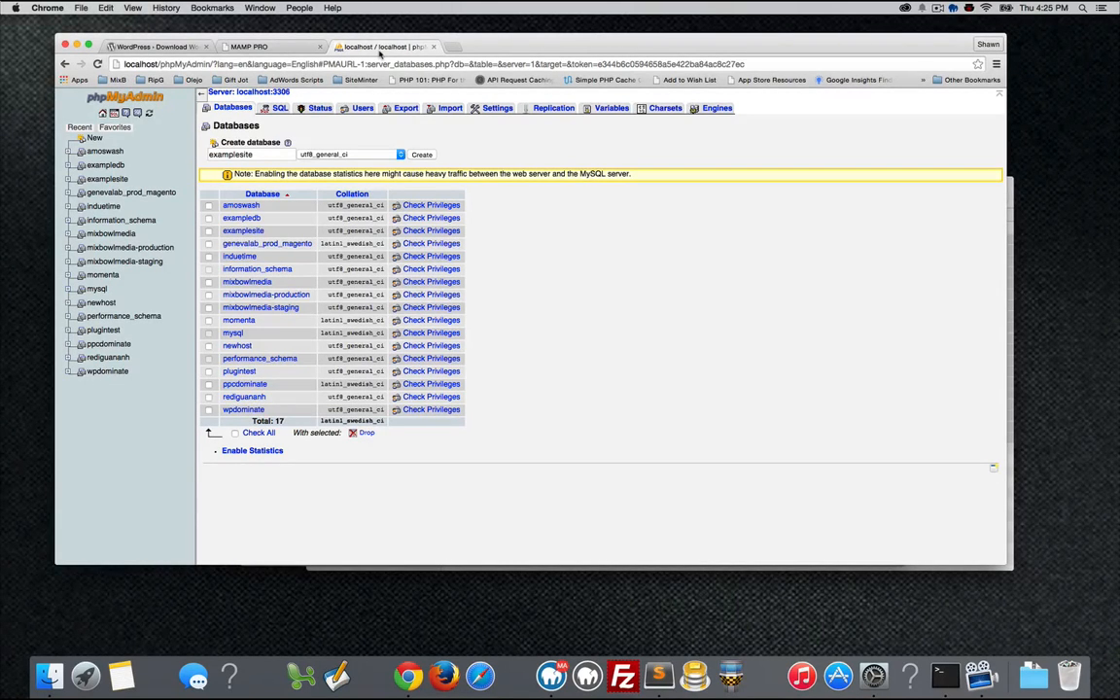
key(super+t)
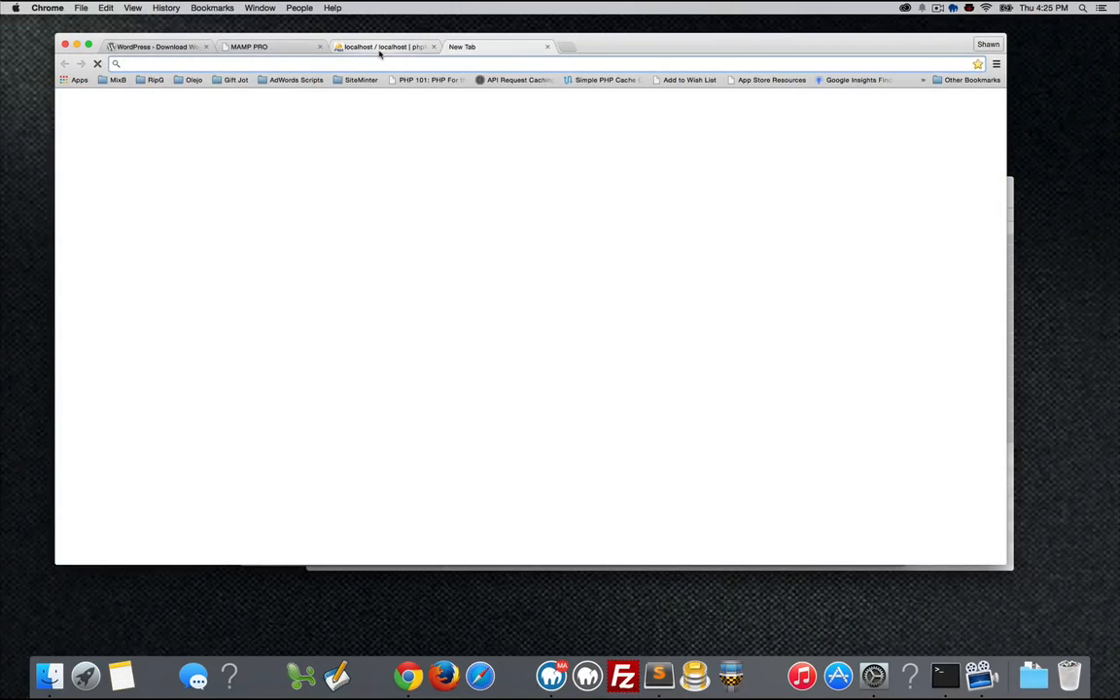
text(examplesite.dev)
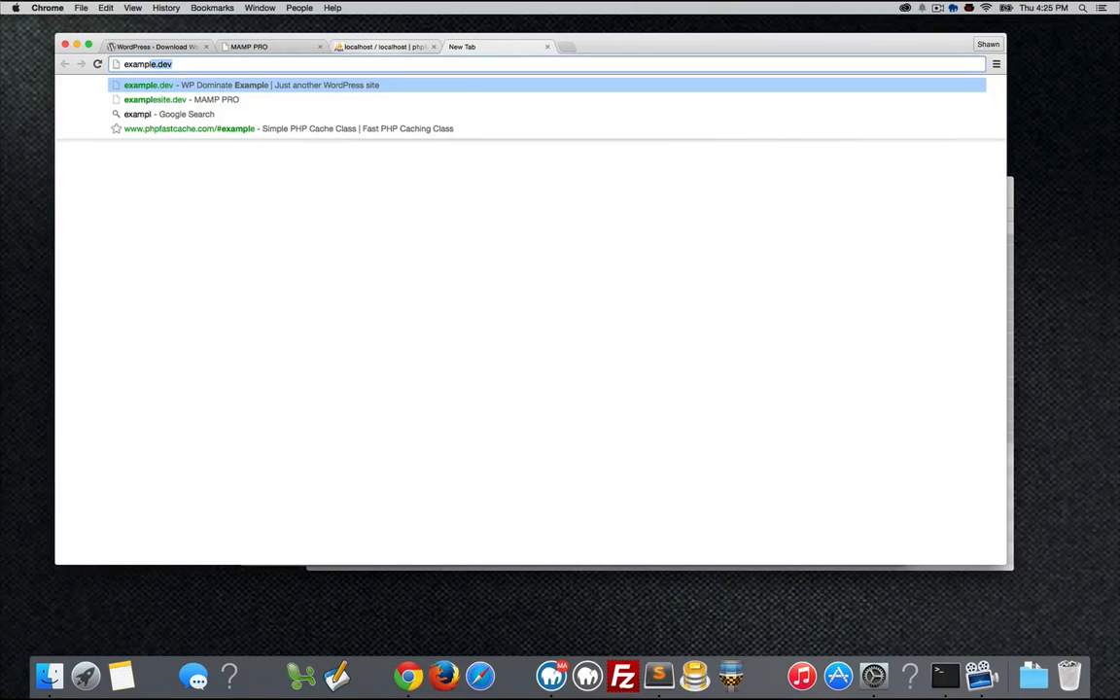
key(Return)
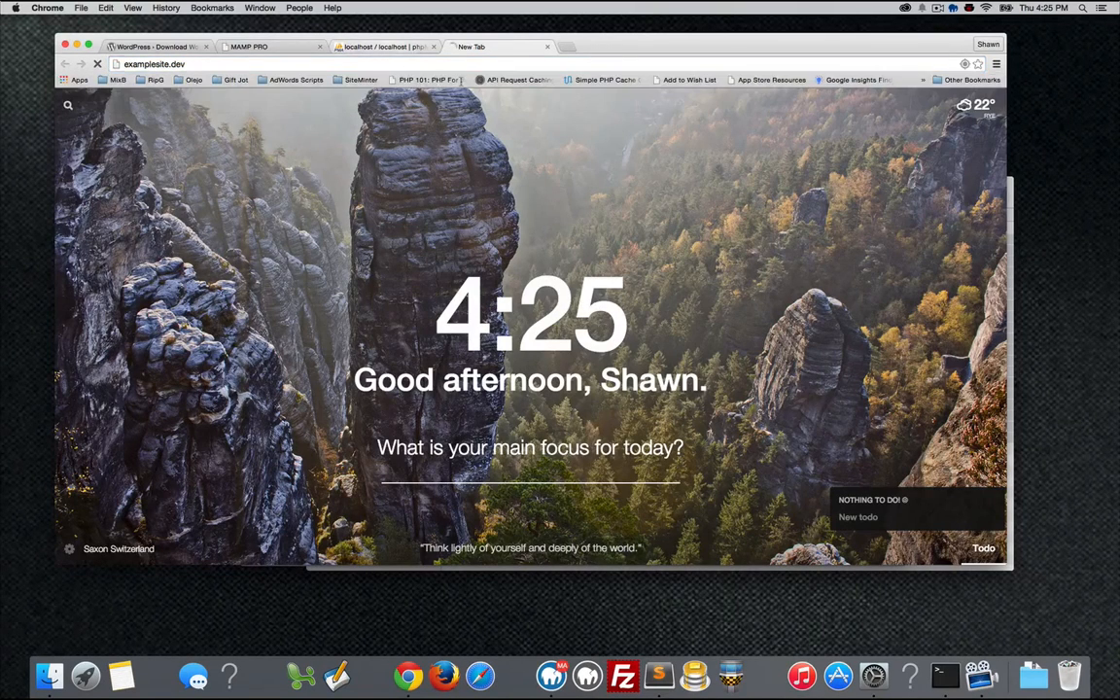
click(206, 66)
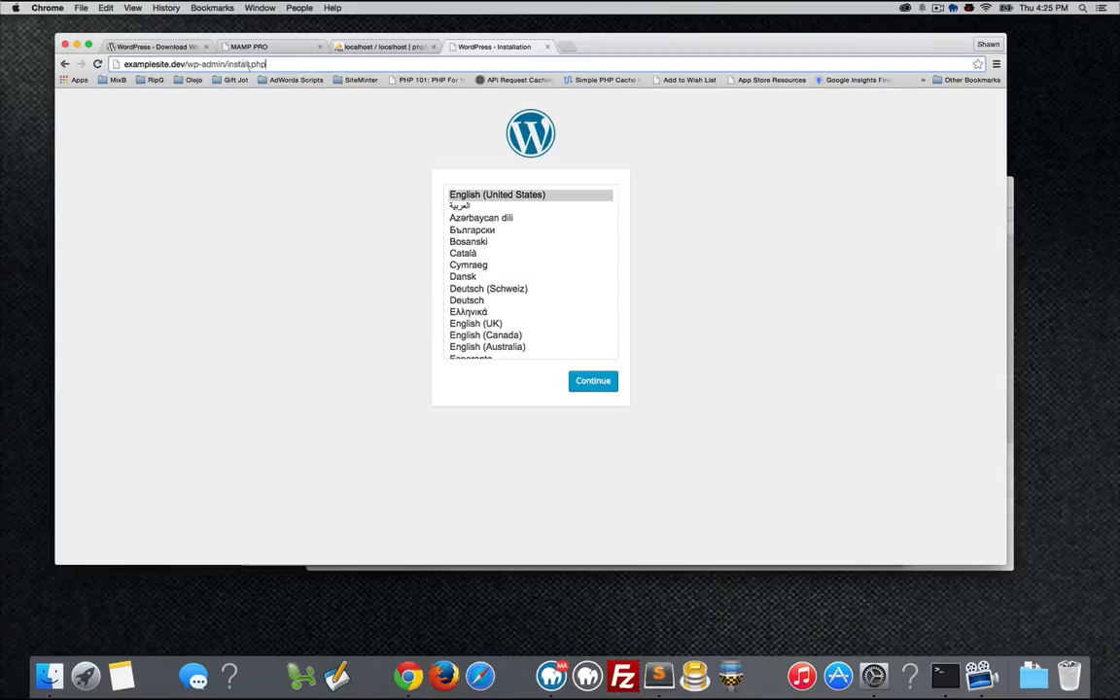
Choose English (United States) and enter 'Example Site' as the site title.
click(494, 195)
click(594, 381)
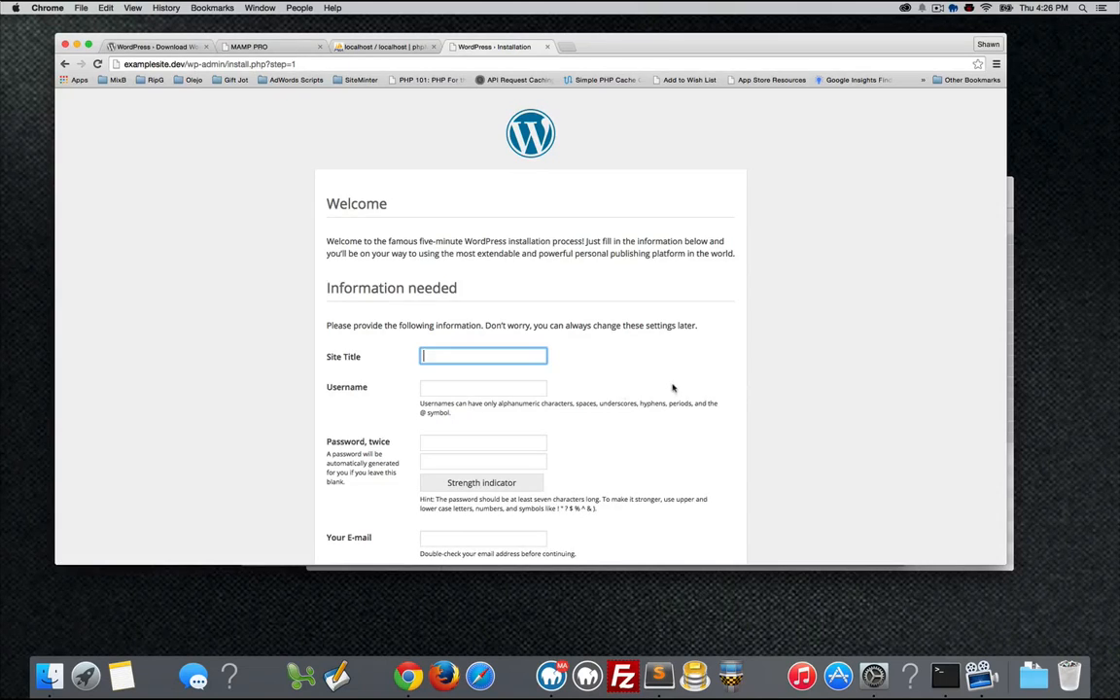
scroll(673, 388, down, 1)
scroll(673, 388, down, 1)
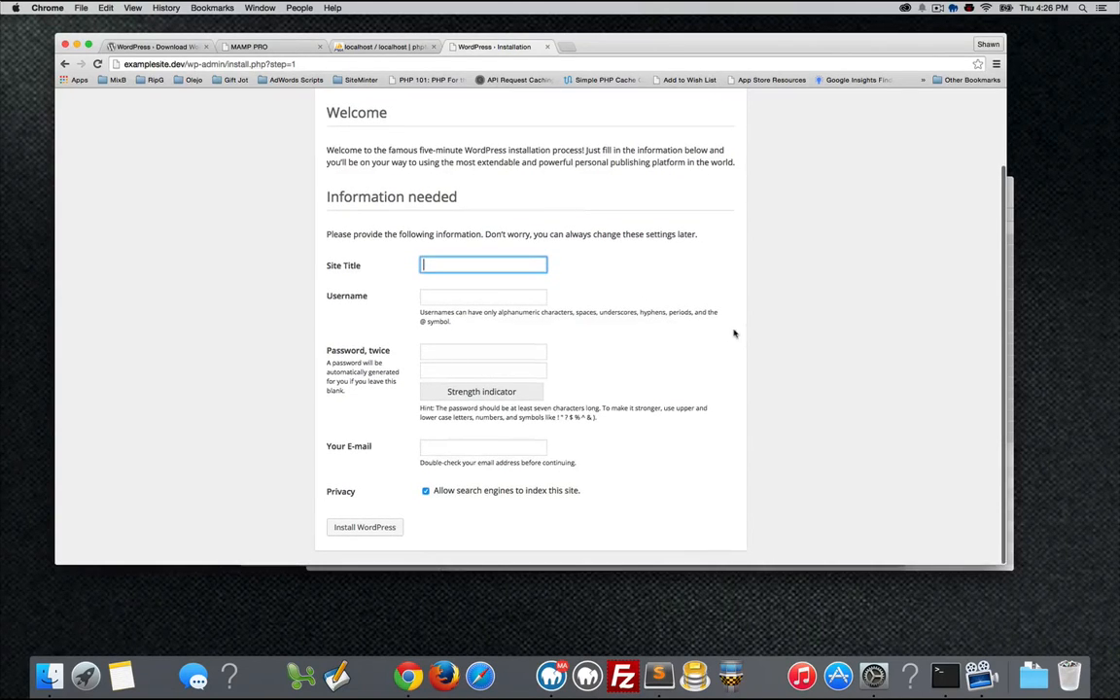
click(500, 264)
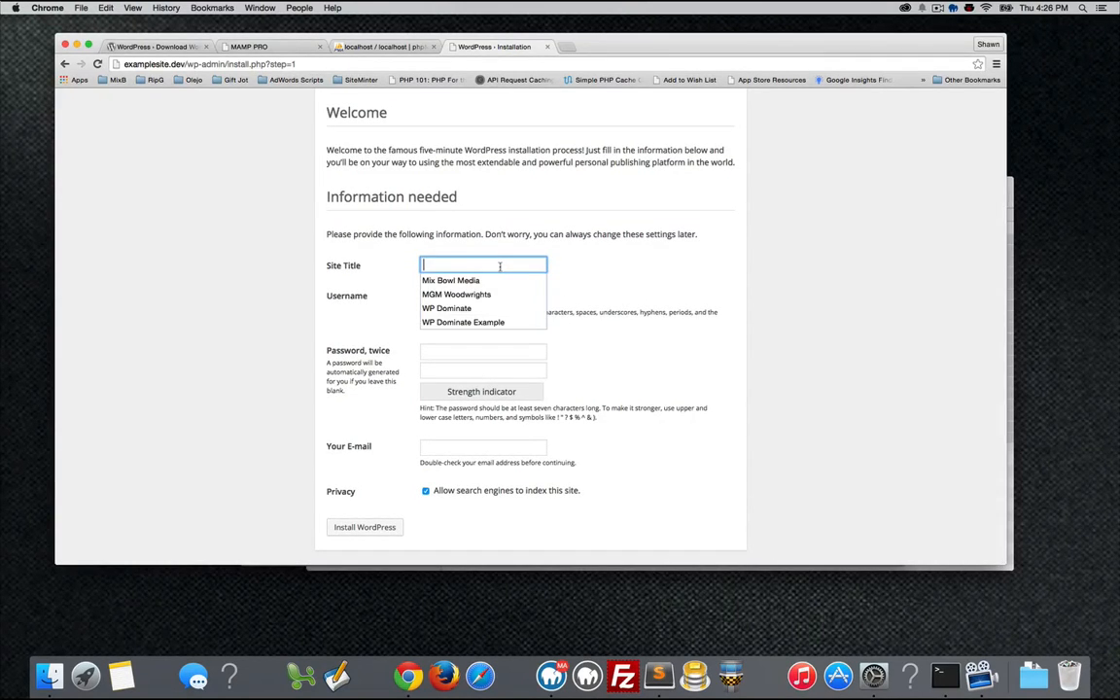
click(403, 263)
click(457, 263)
text(E)
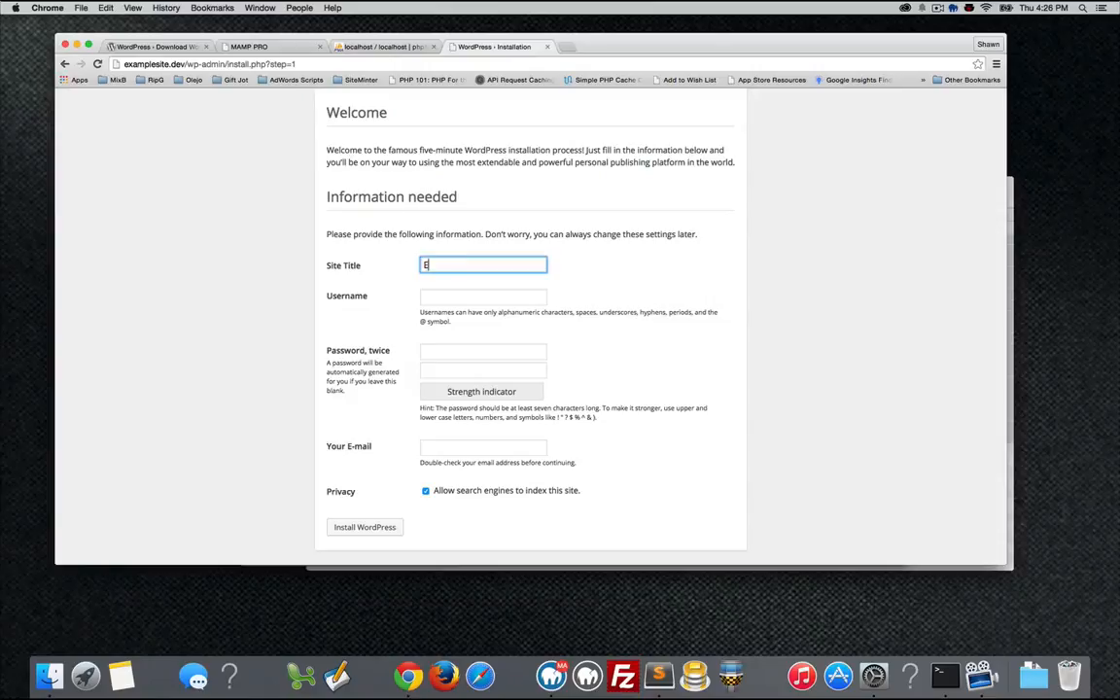
text(xample Site)
Enter the admin username, the password twice, and the admin's e-mail address.
key(Tab)
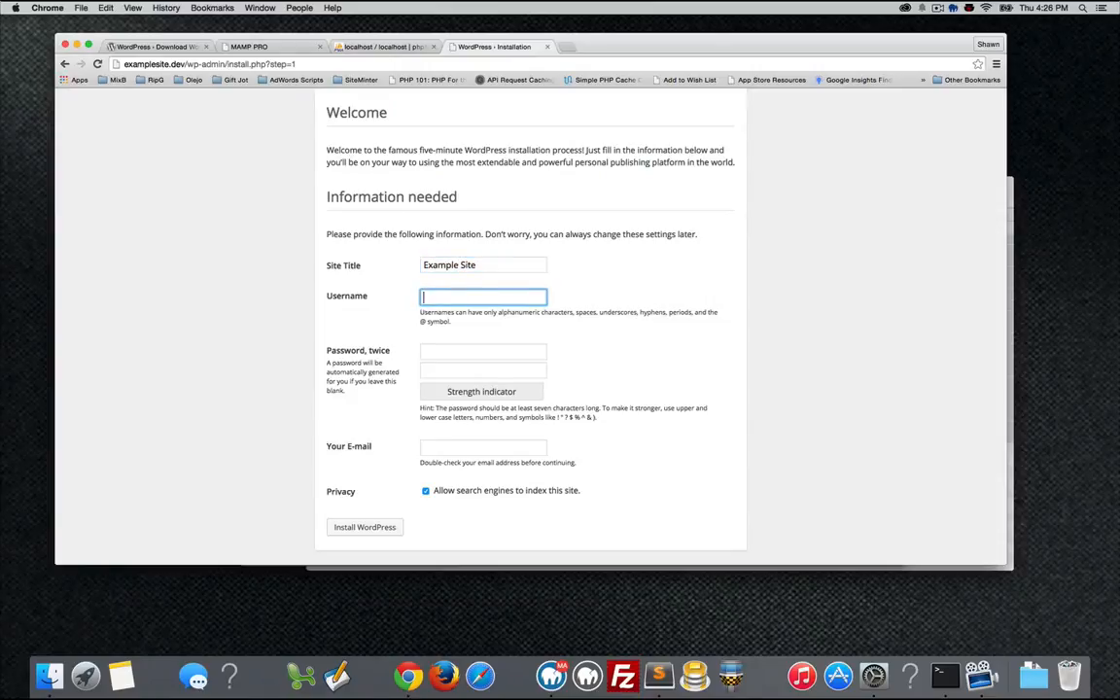
text(Shawn McCarthy)
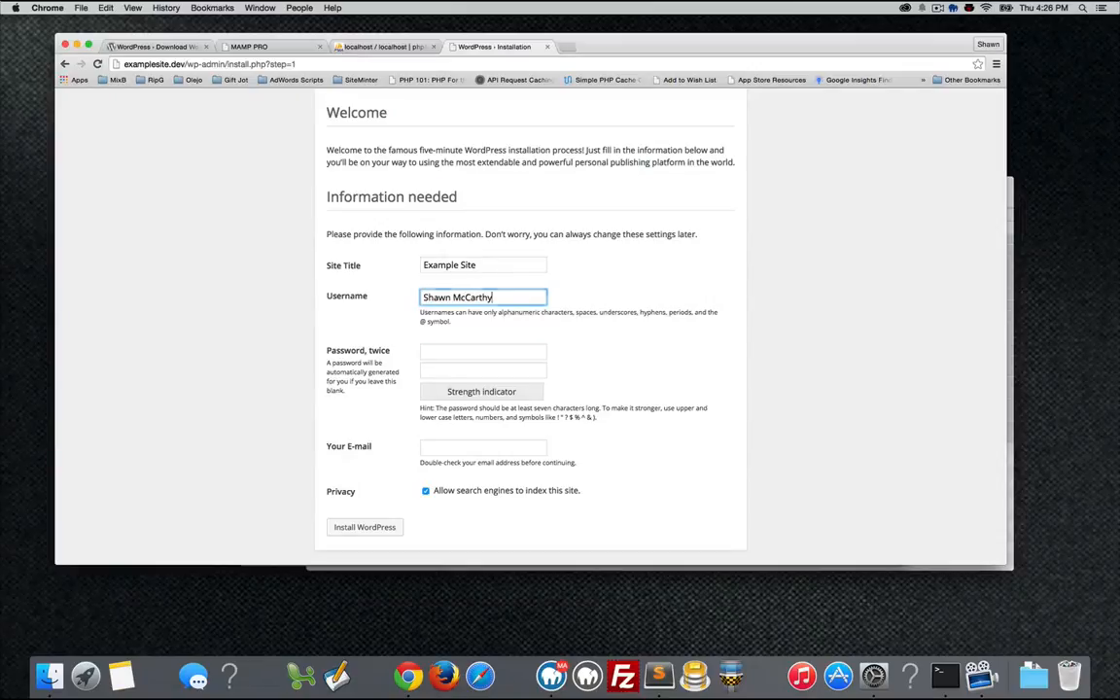
key(Tab)
text(pas•)
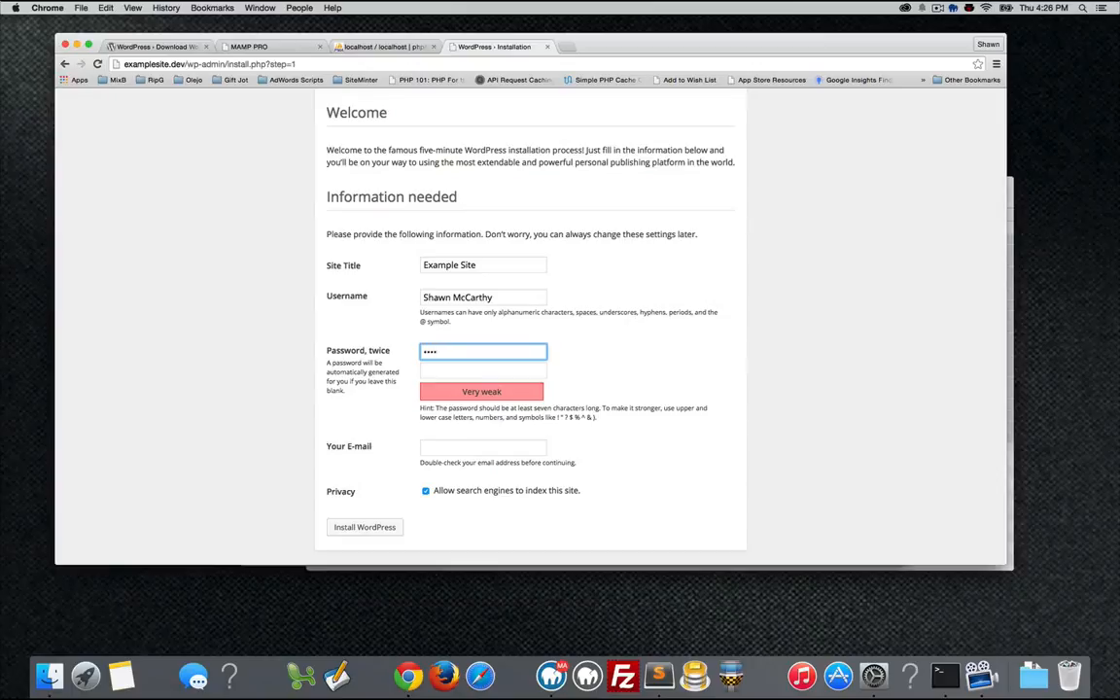
text(•••••)
key(Tab)
text(•••)
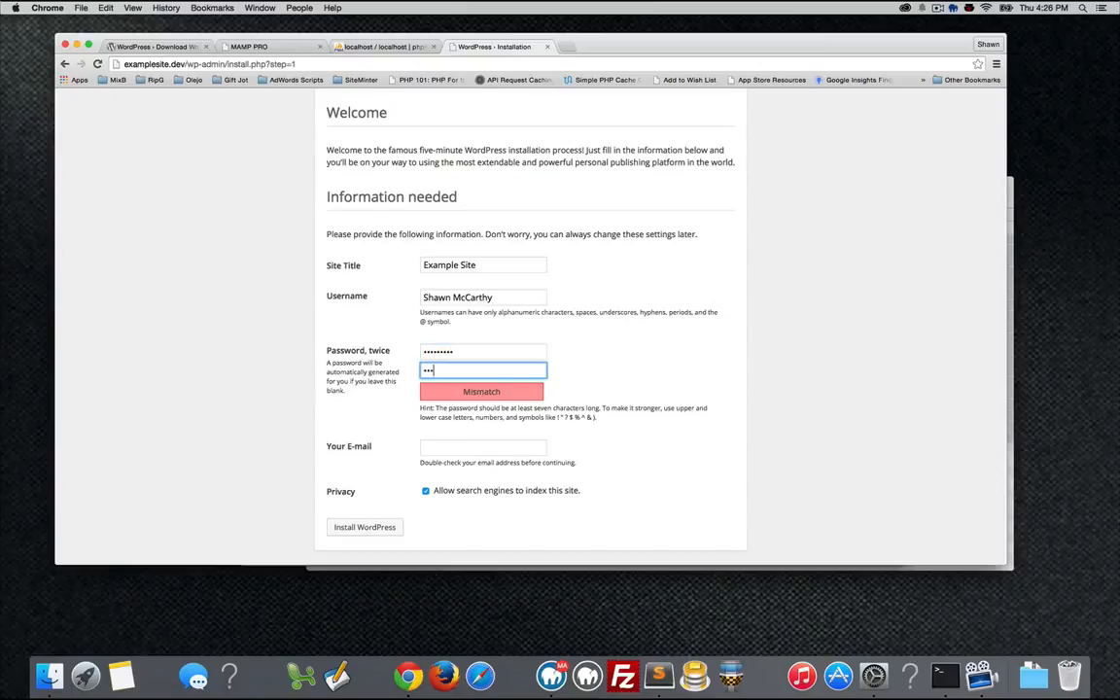
text(s)
text(•••••)
click(666, 388)
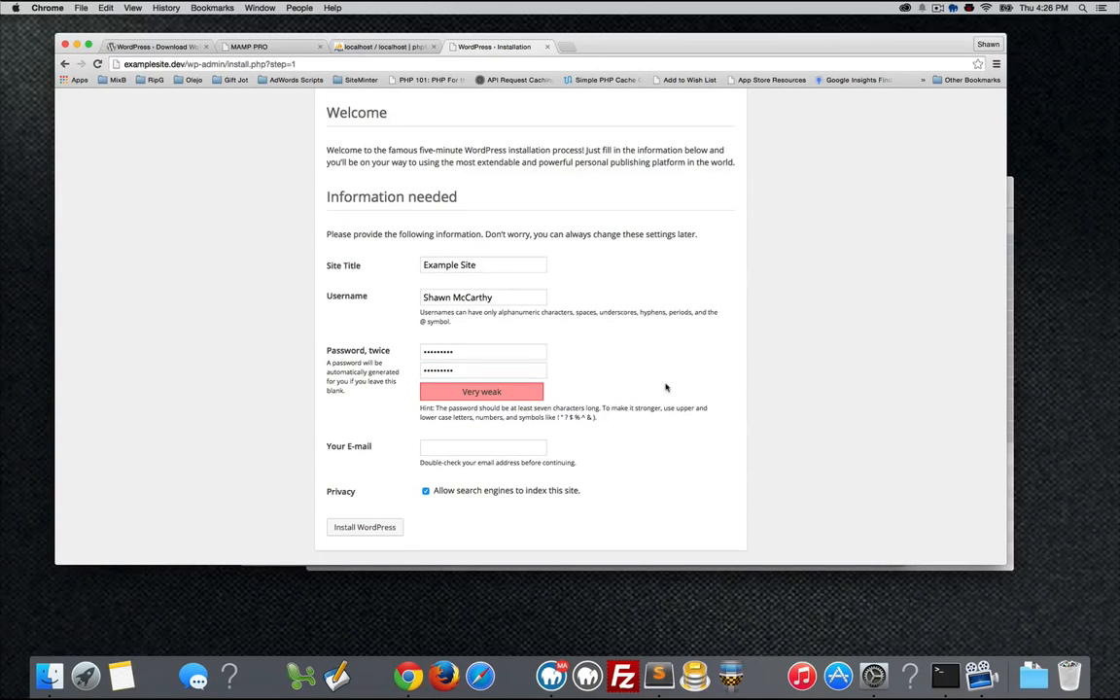
click(483, 446)
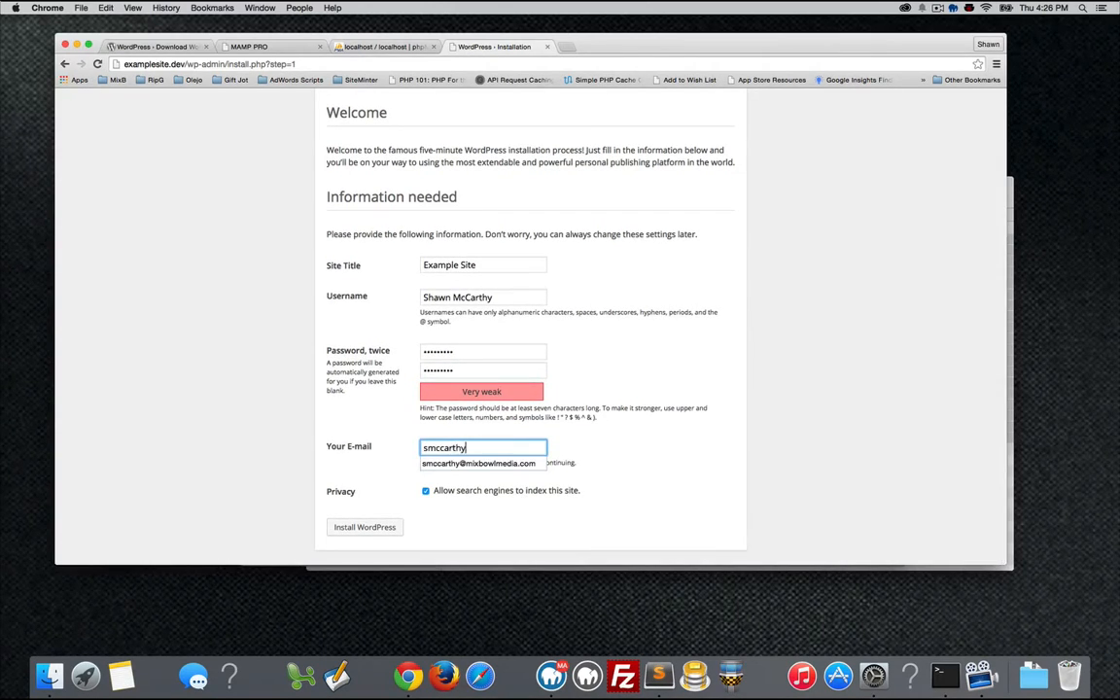
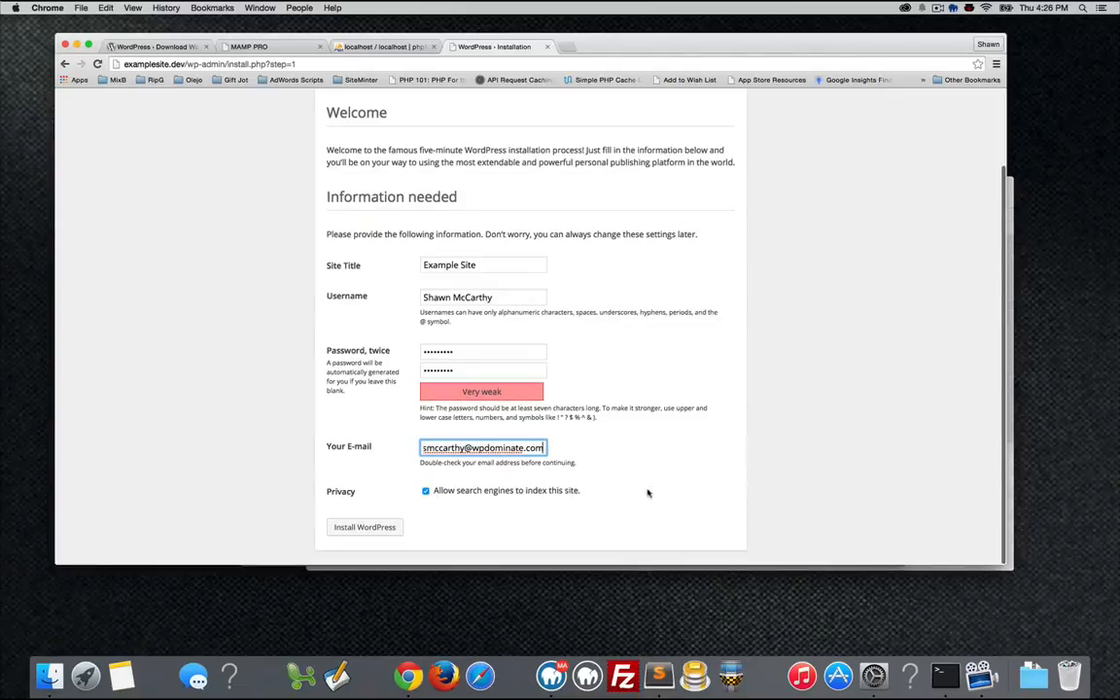
Install WordPress, check examplesite's 11 wp_ tables in phpMyAdmin, then return to the success page.
click(389, 527)
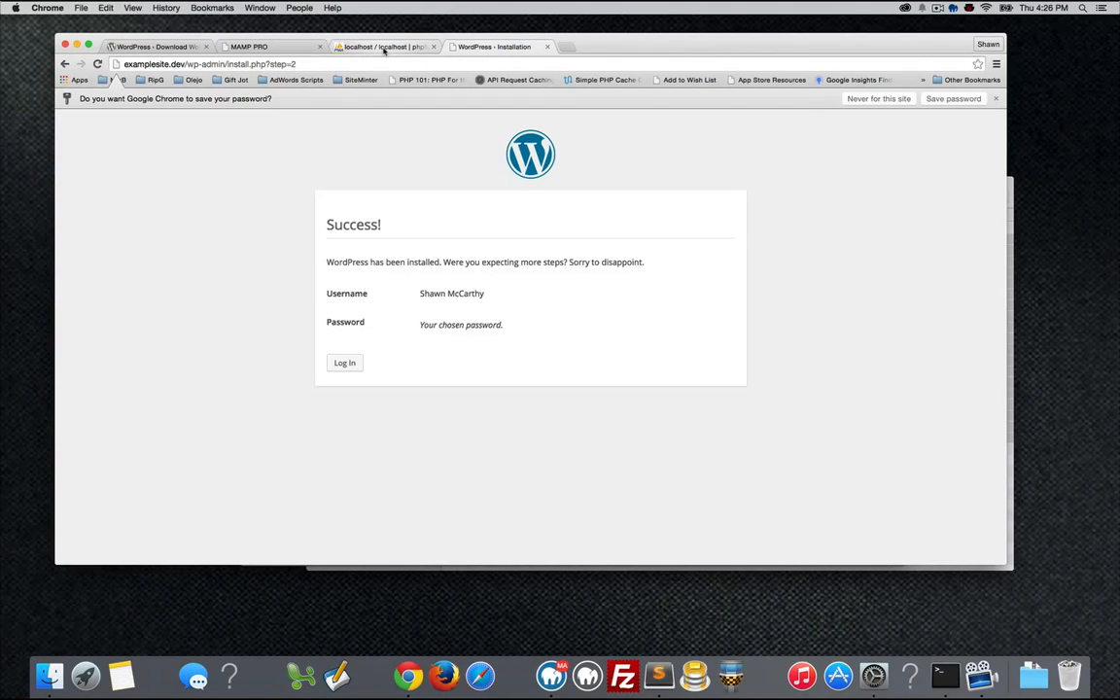
click(384, 49)
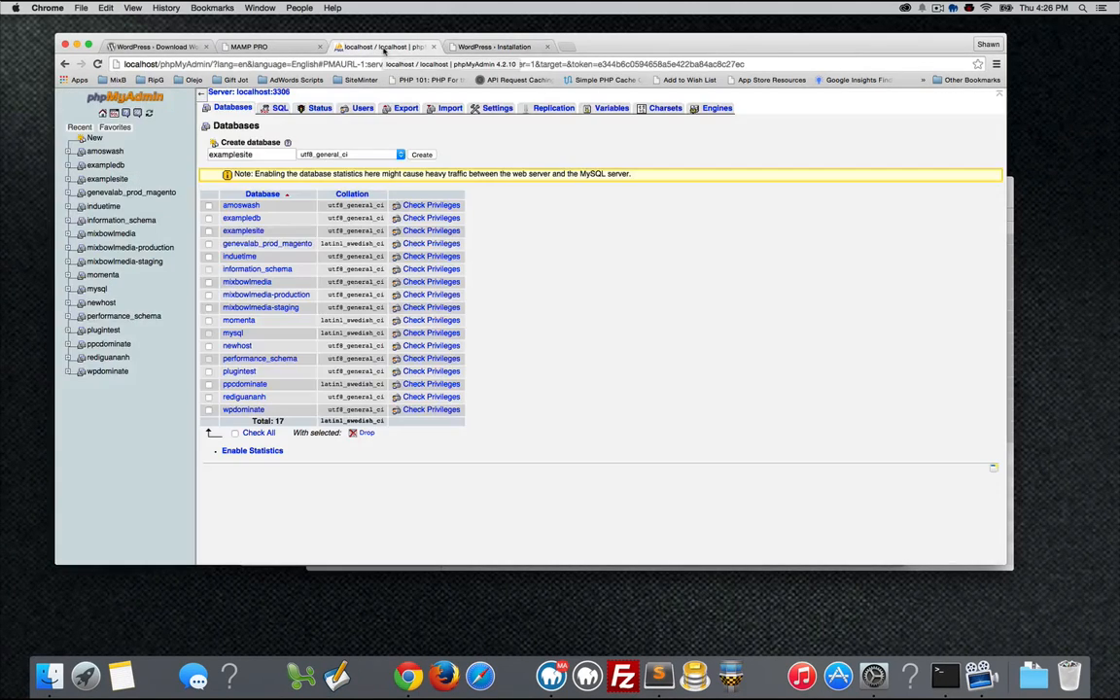
click(248, 231)
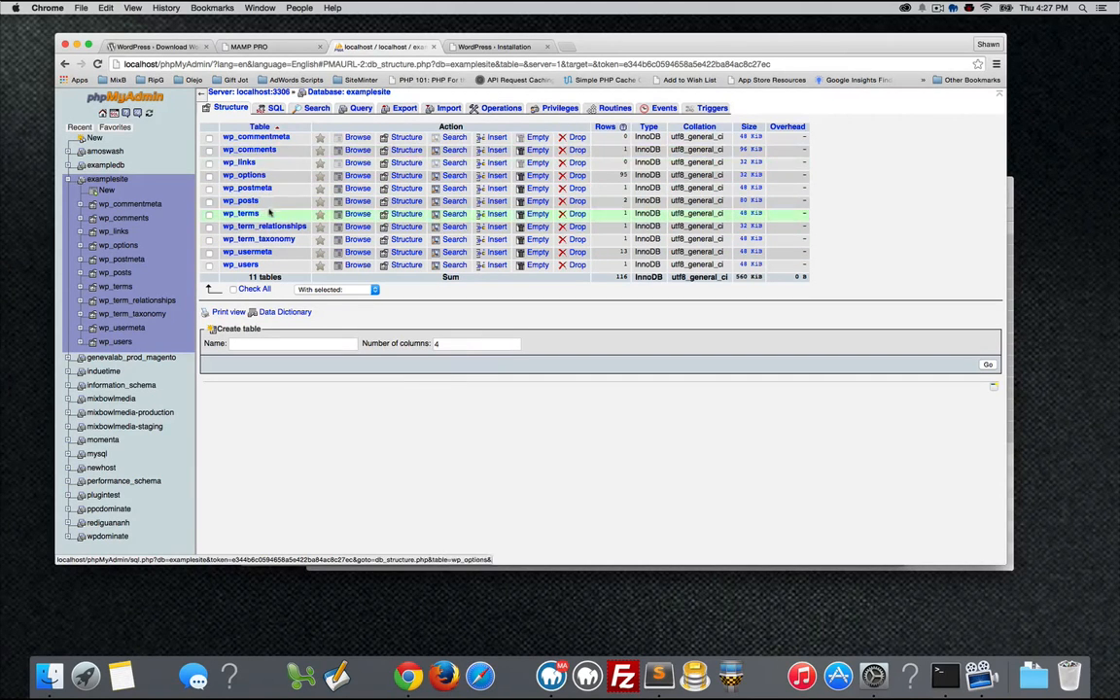
click(478, 47)
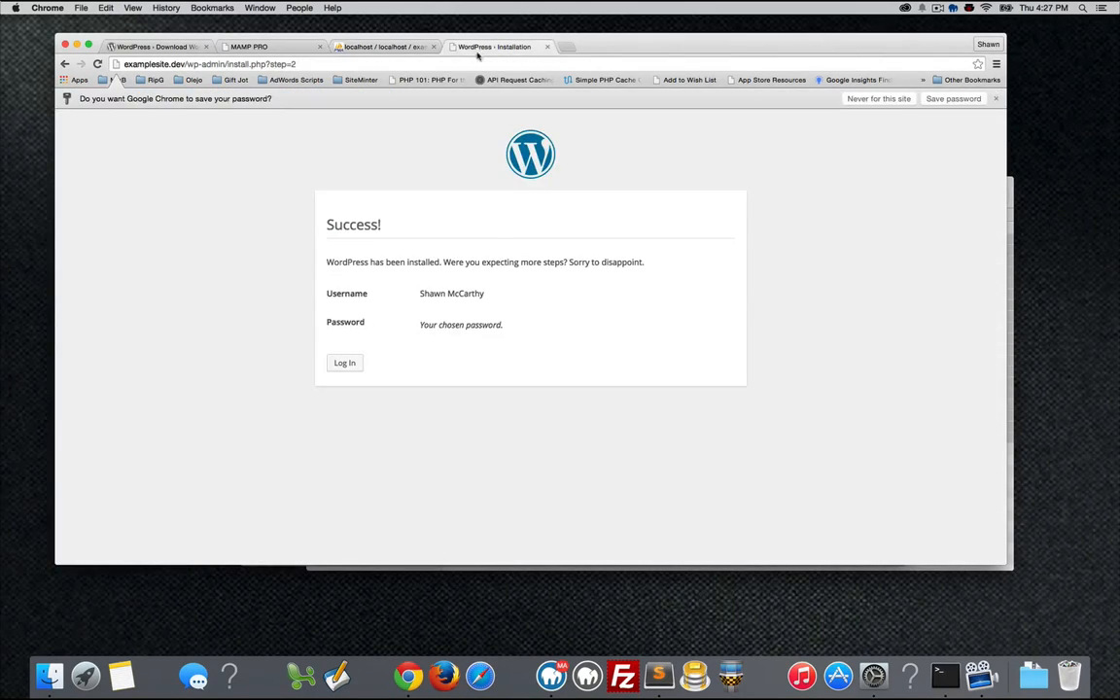
Log in at wp-login.php with the admin username and password to reach the Dashboard.
click(347, 363)
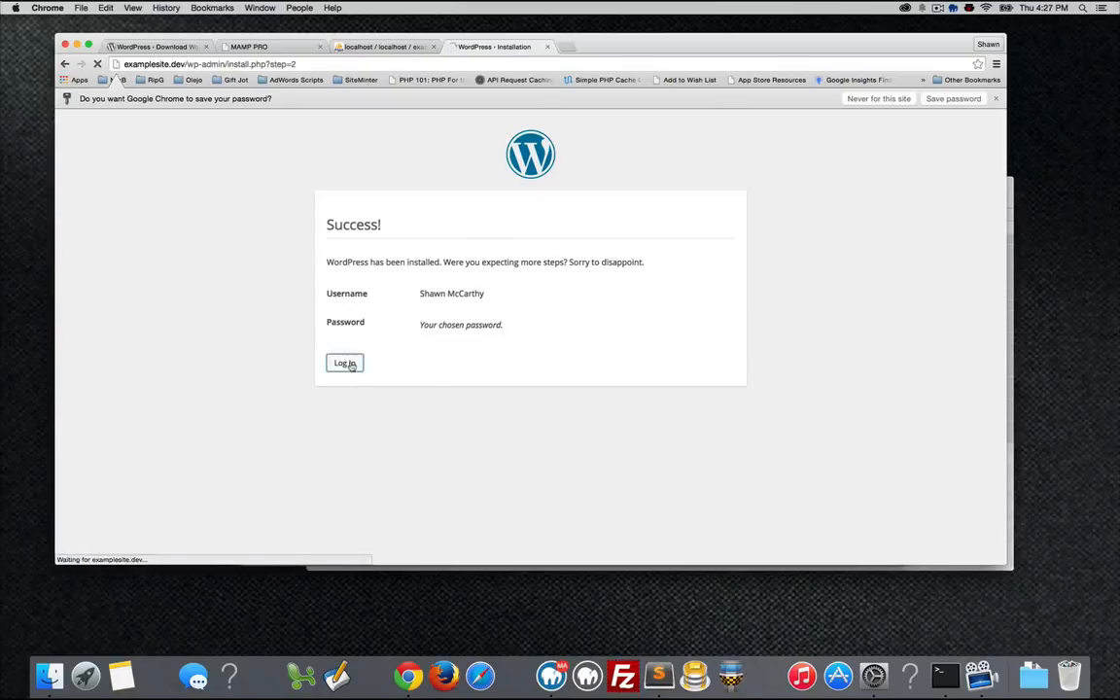
text(Shaw)
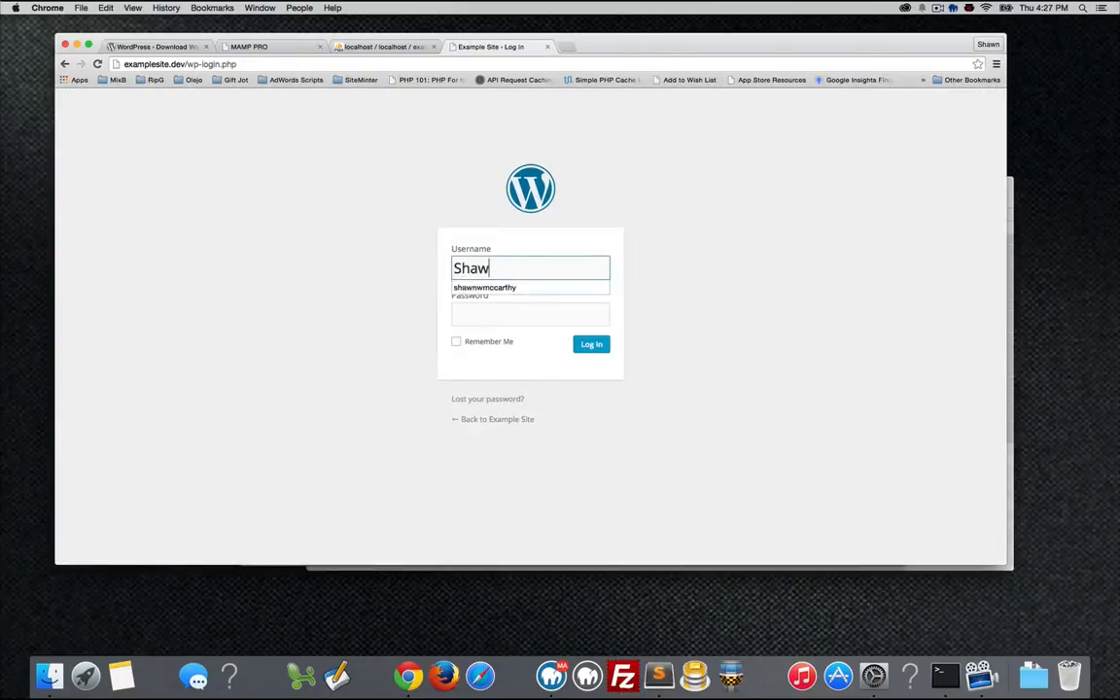
text(n McCarthy)
key(Tab)
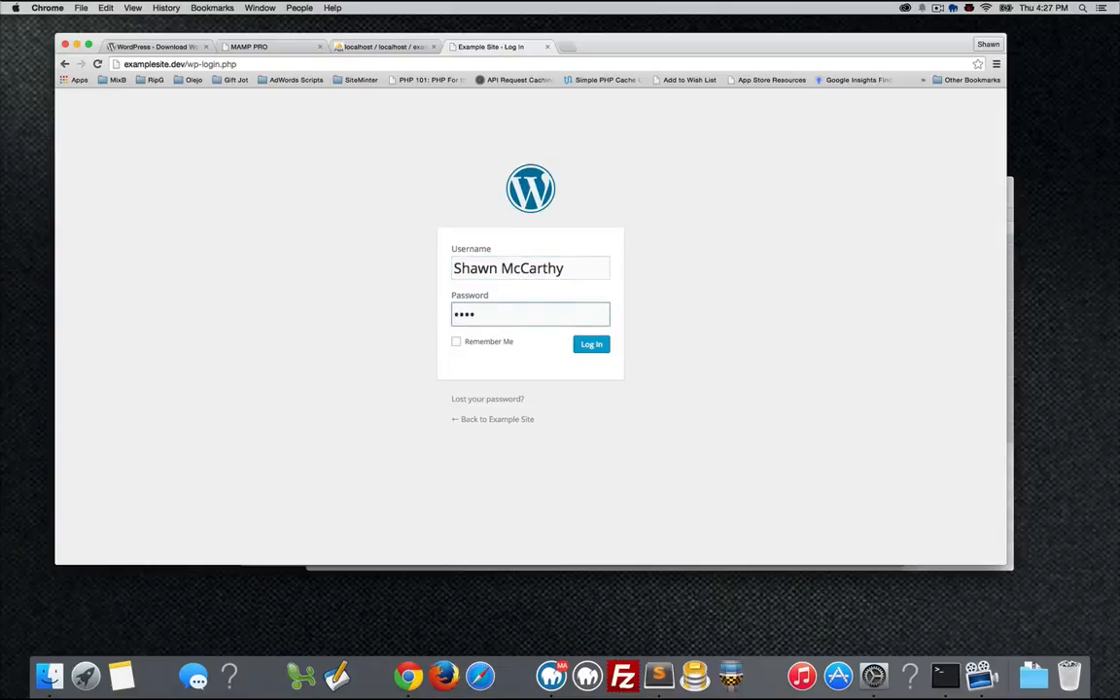
text(••••••••)
key(Return)
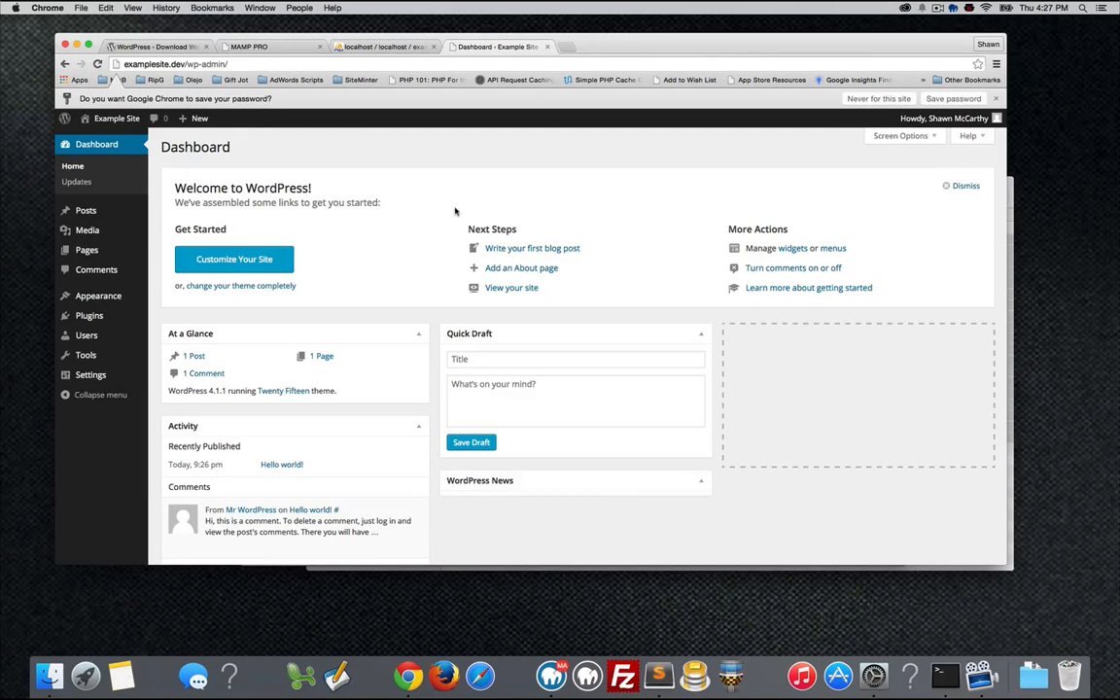
Load the examplesite.dev front page in a new tab and scroll through the Hello world! post.
key(super+t)
text(examplesite.dev)
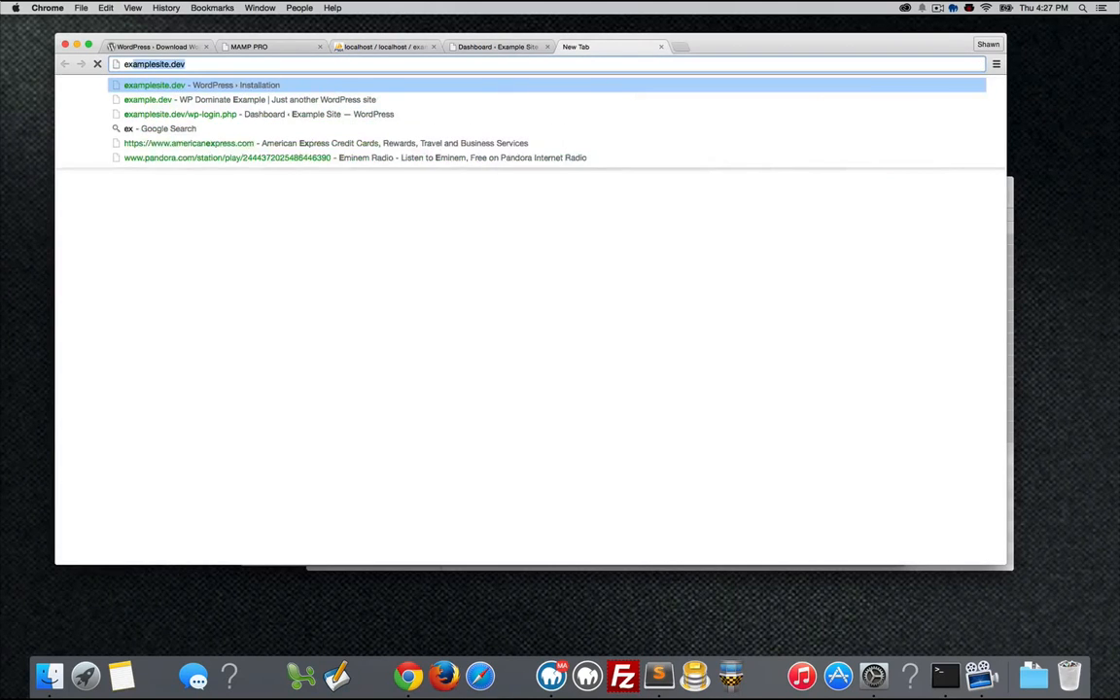
key(Return)
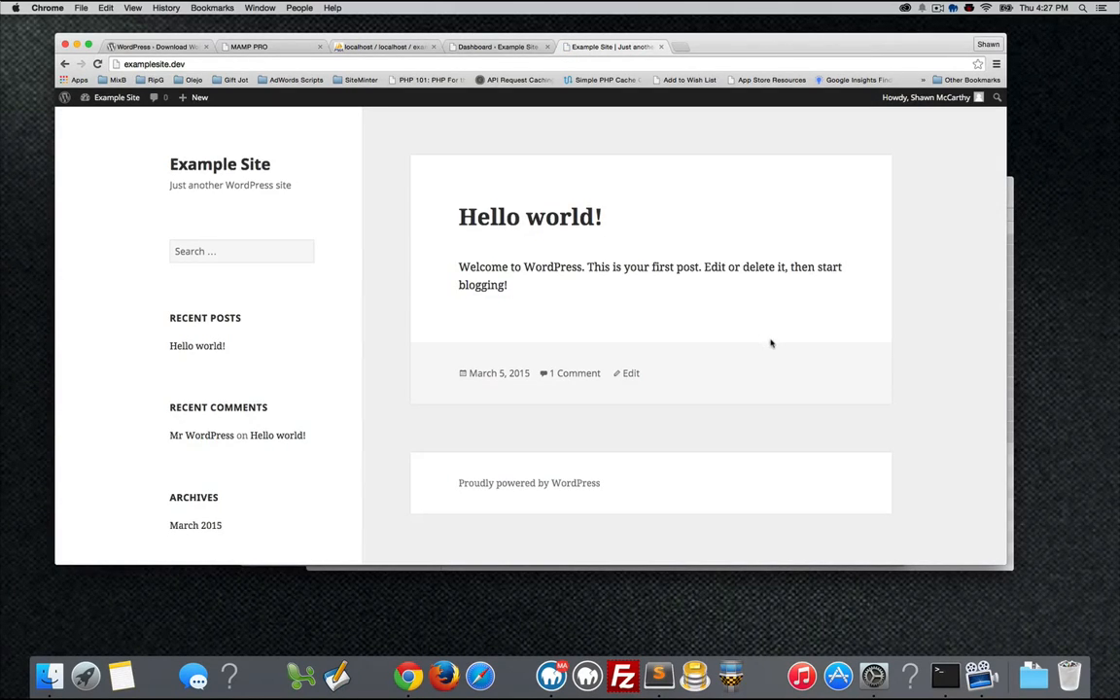
scroll(771, 343, down, 1)
scroll(771, 343, down, 5)
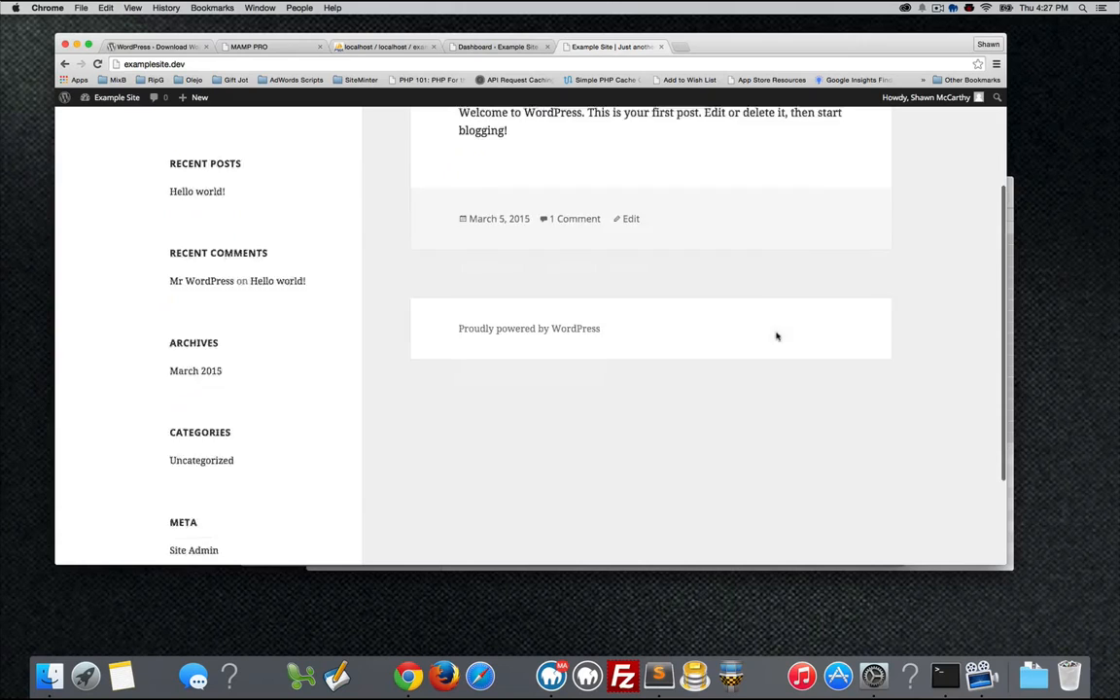
scroll(827, 294, up, 5)
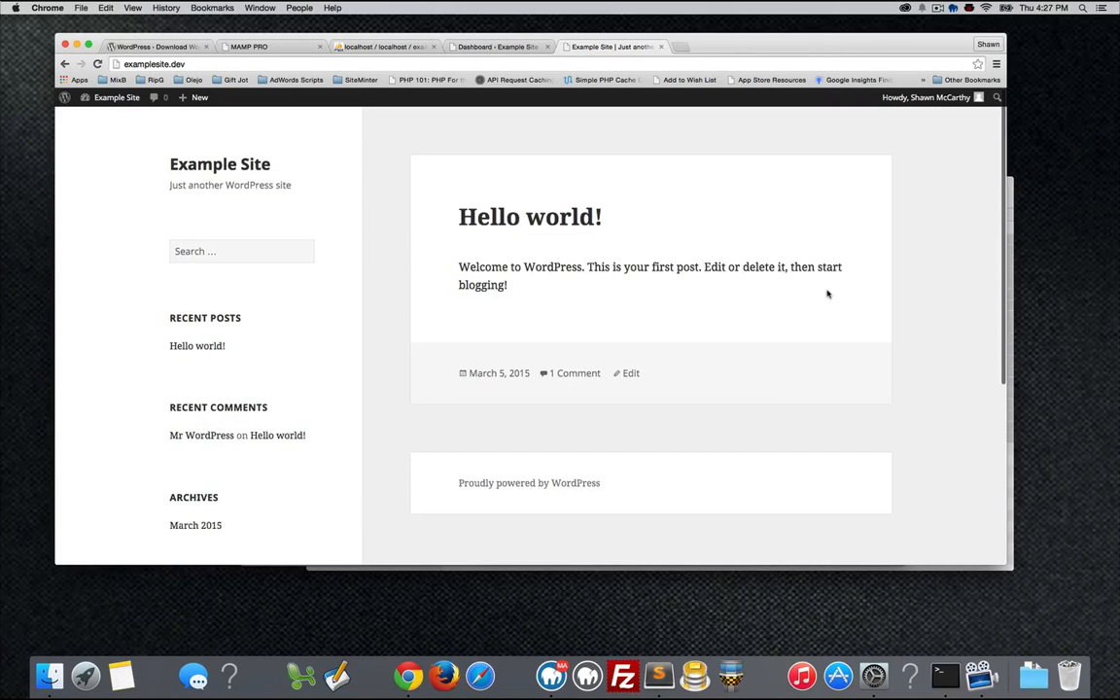